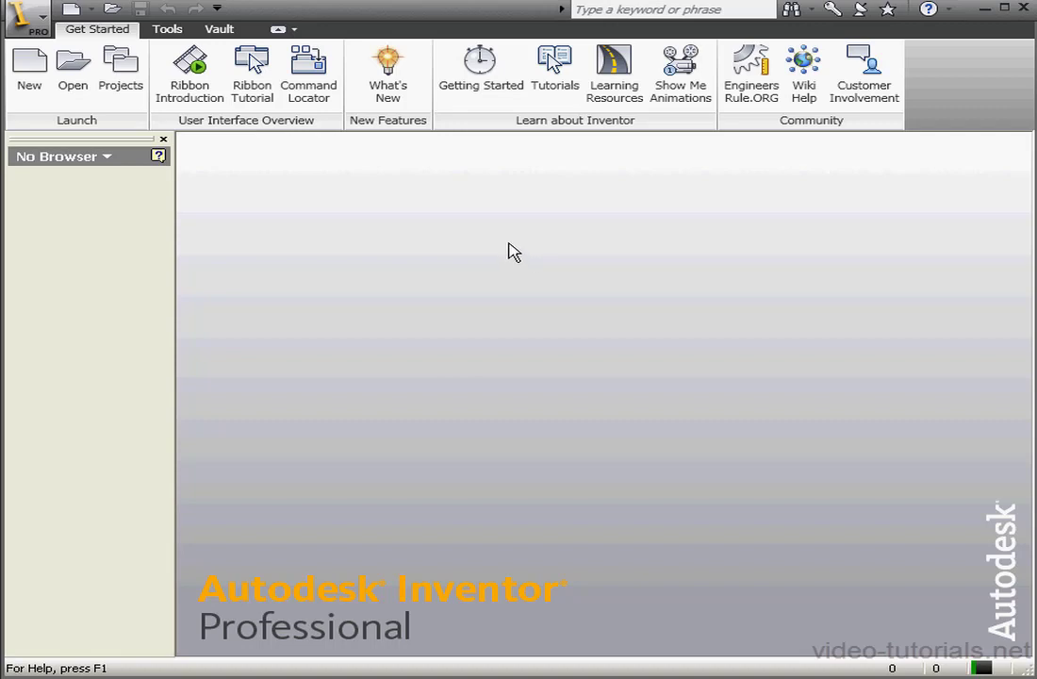
Start a new part file and show its origin planes and axes
{"action": "left_click", "coordinate": [90, 10]}
{"action": "left_click", "coordinate": [78, 123]}
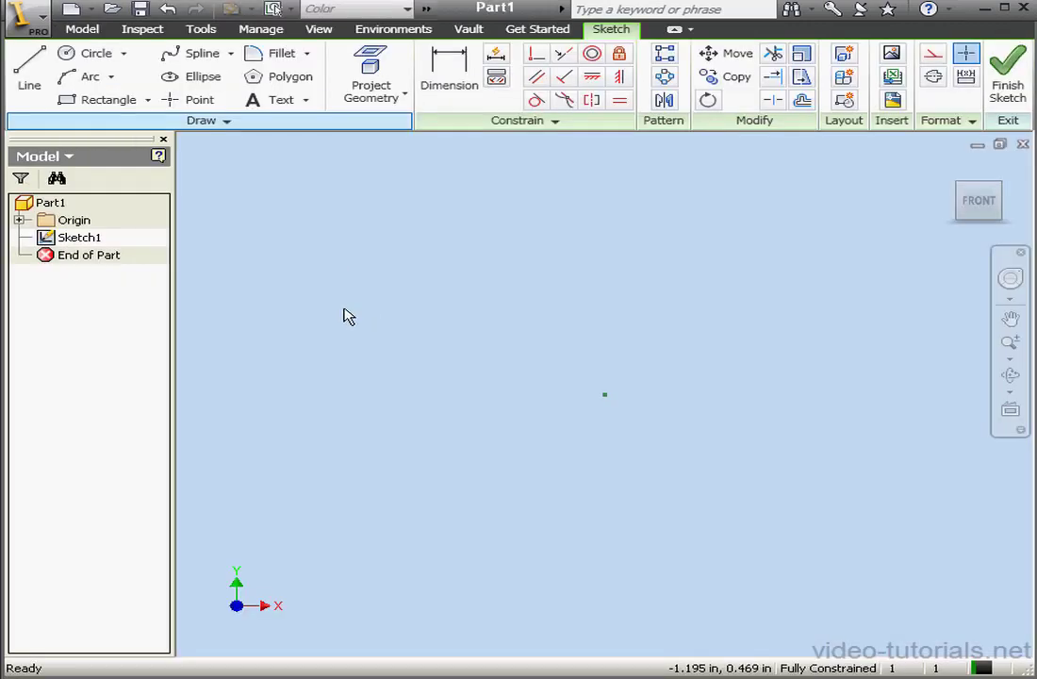
{"action": "left_click", "coordinate": [18, 220]}
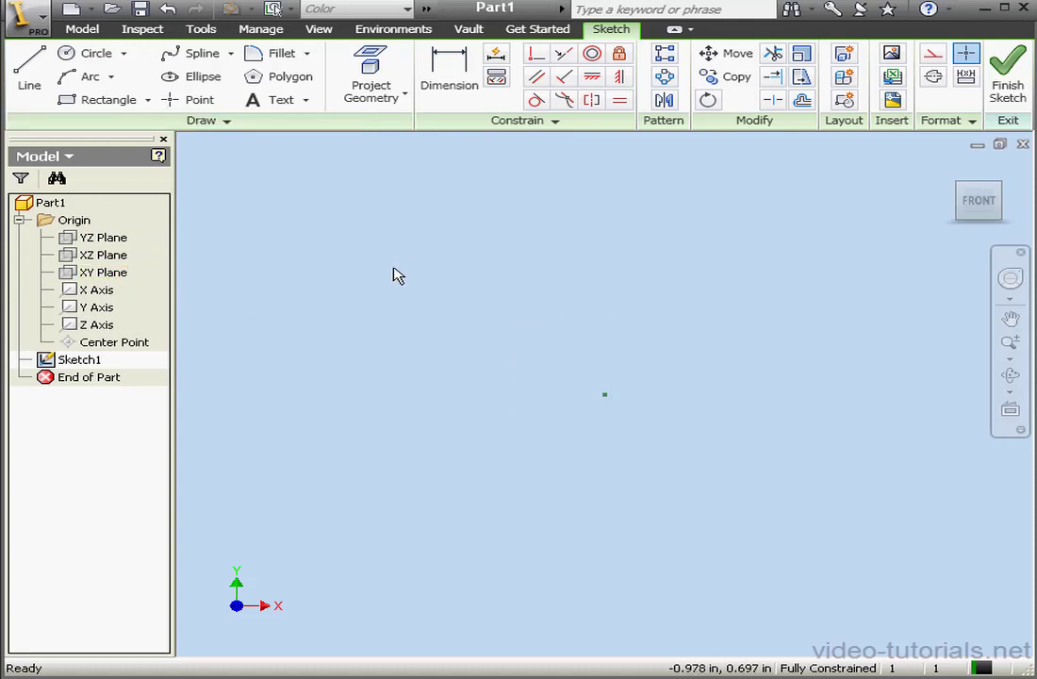
Insert side.jpg into the first sketch and place it
{"action": "left_click", "coordinate": [891, 53]}
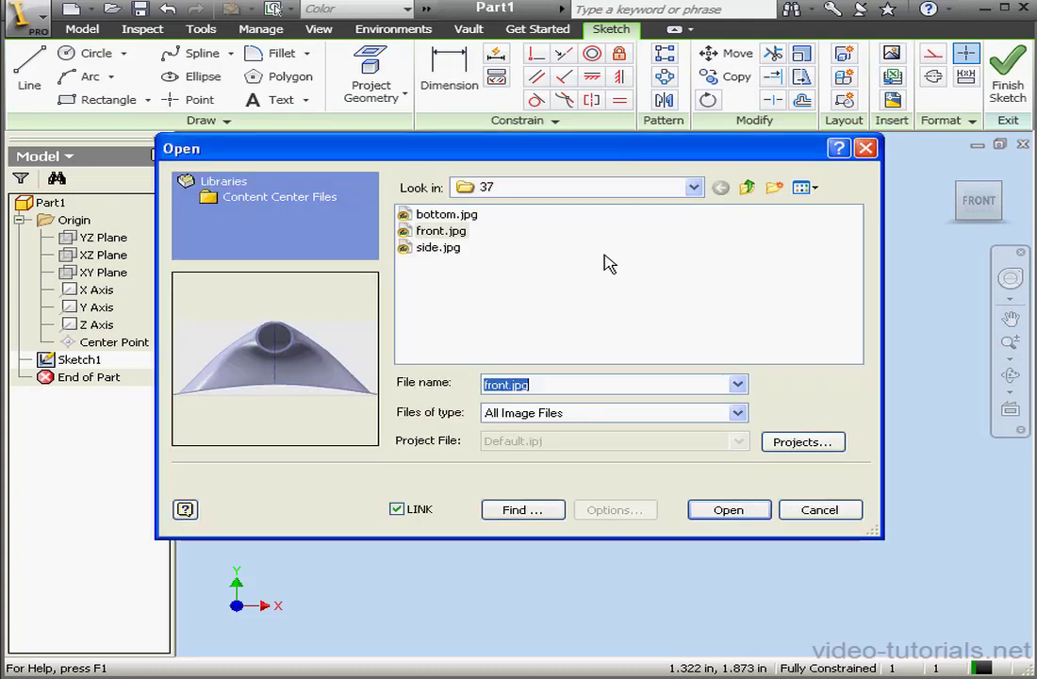
{"action": "left_click", "coordinate": [439, 247]}
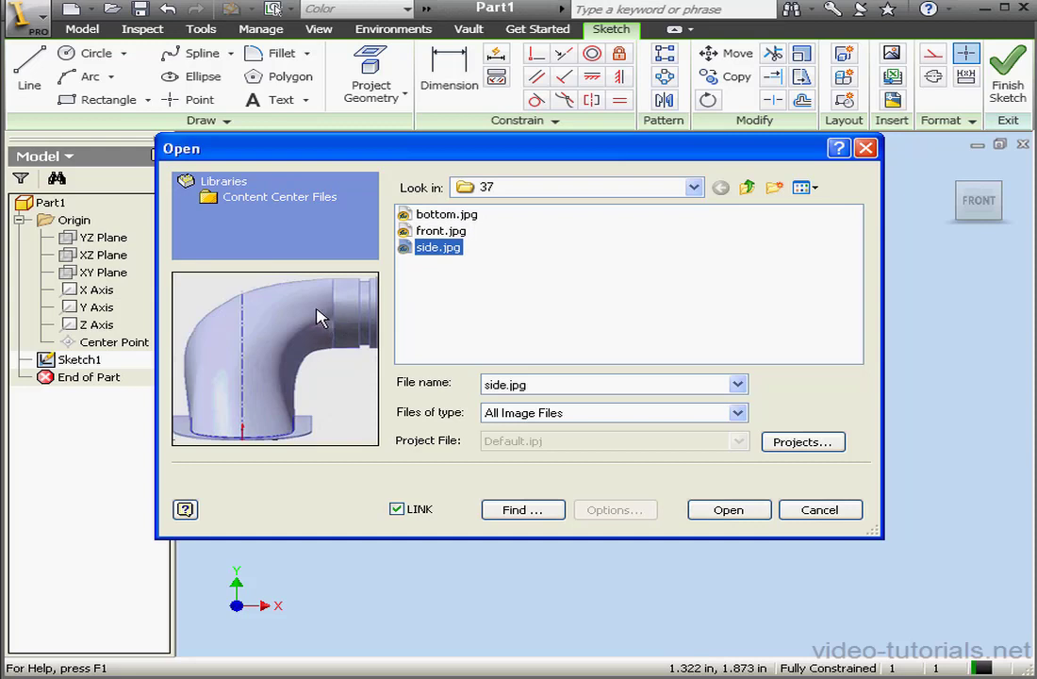
{"action": "left_click", "coordinate": [745, 511]}
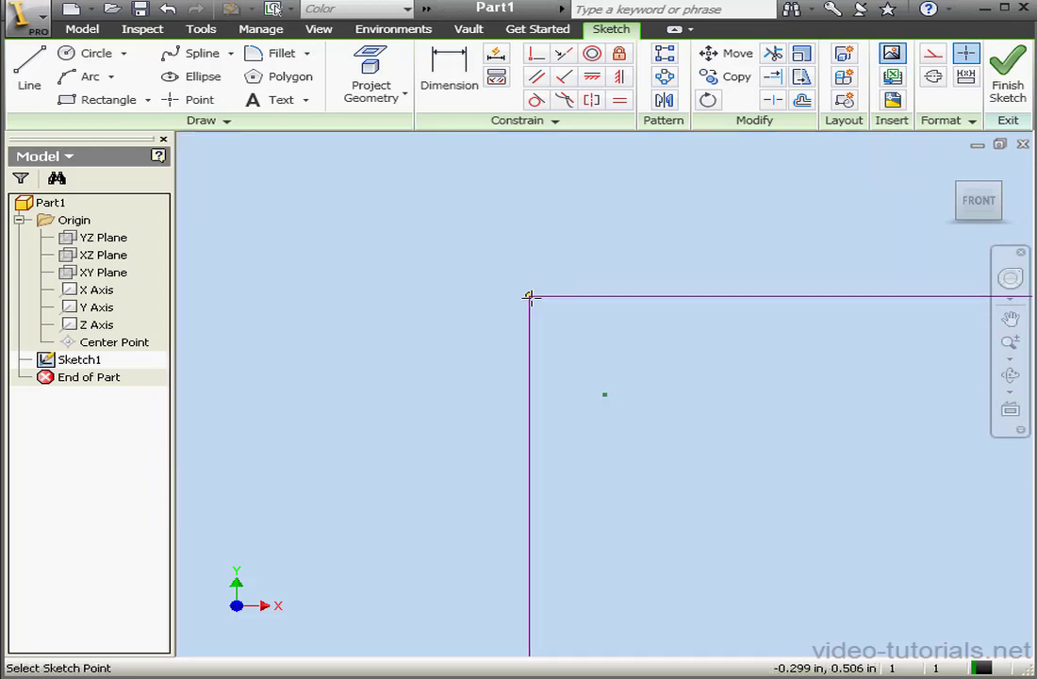
{"action": "left_click", "coordinate": [480, 250]}
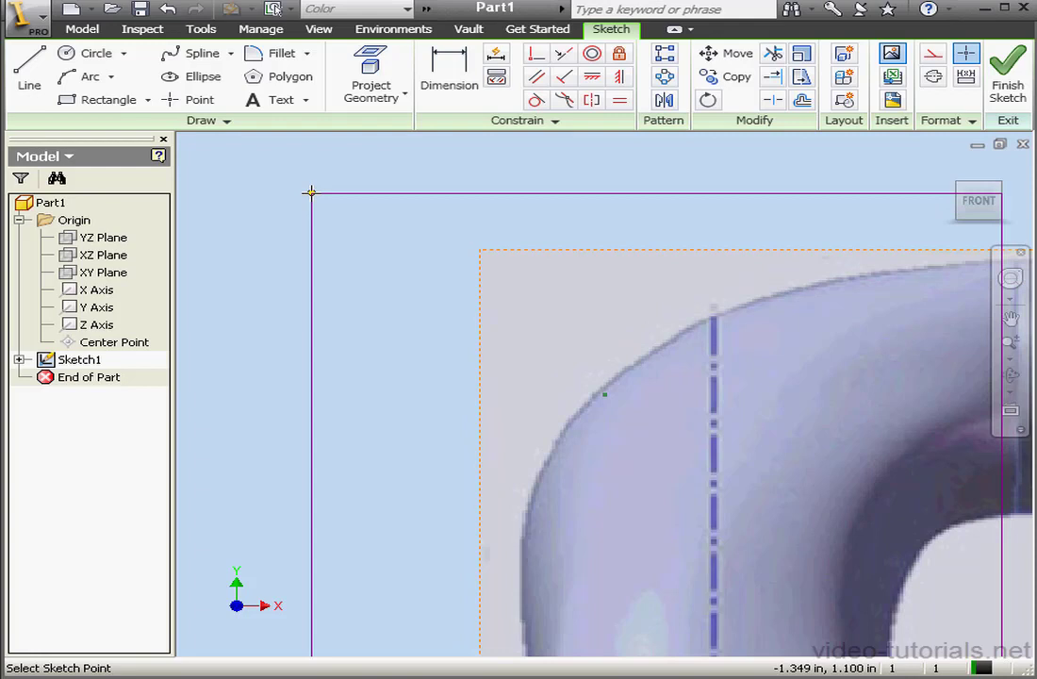
{"action": "left_click", "coordinate": [311, 192]}
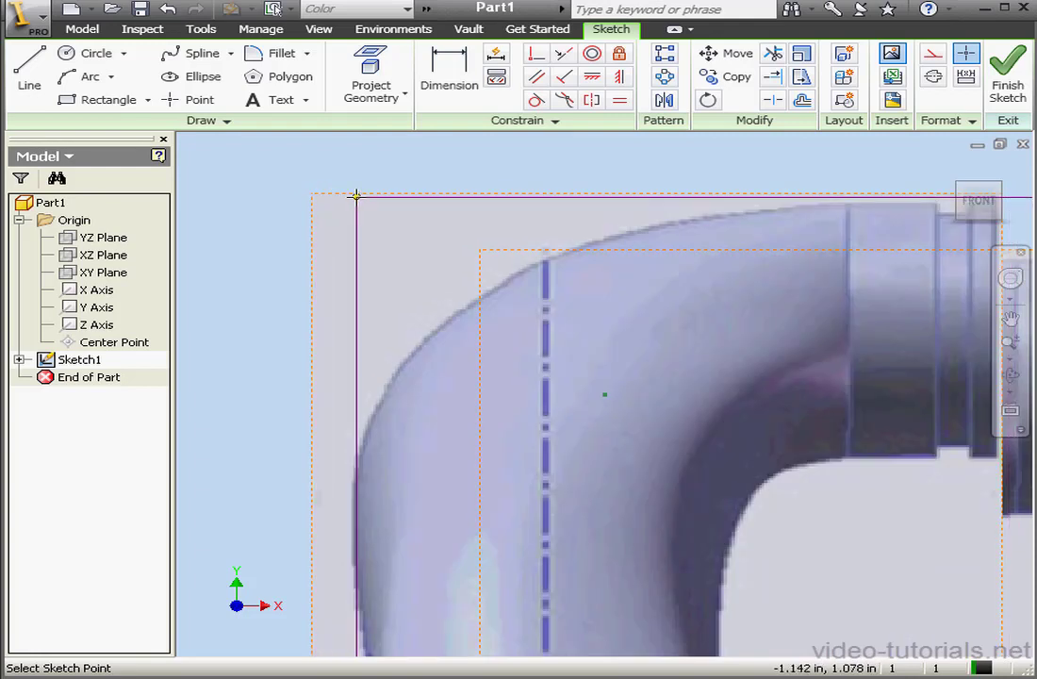
{"action": "right_click", "coordinate": [287, 174]}
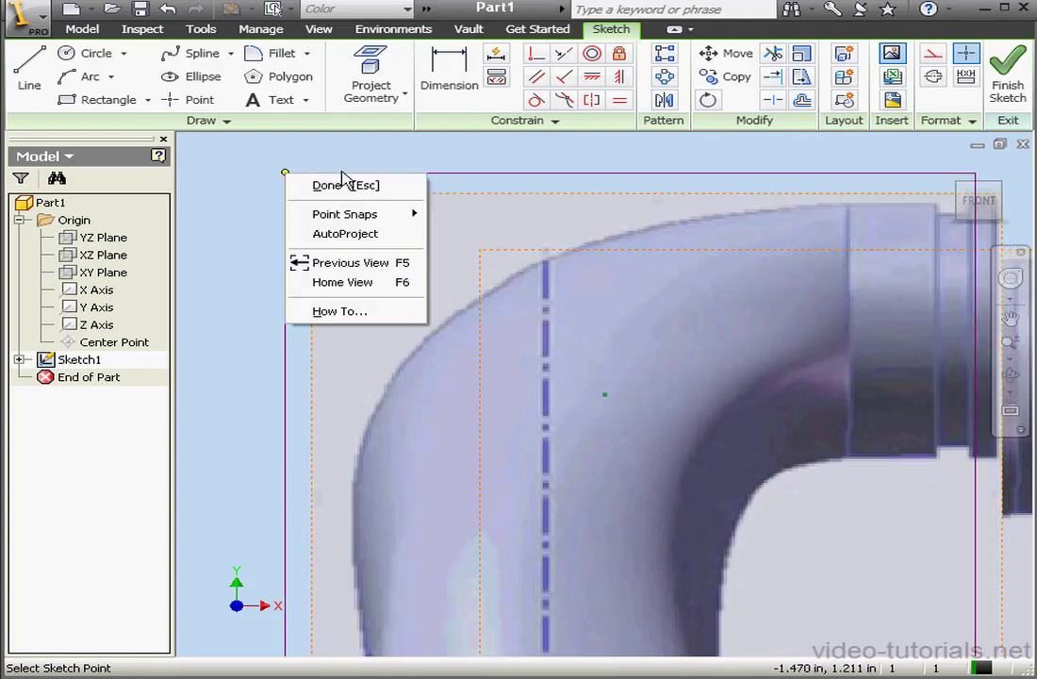
{"action": "left_click", "coordinate": [349, 186]}
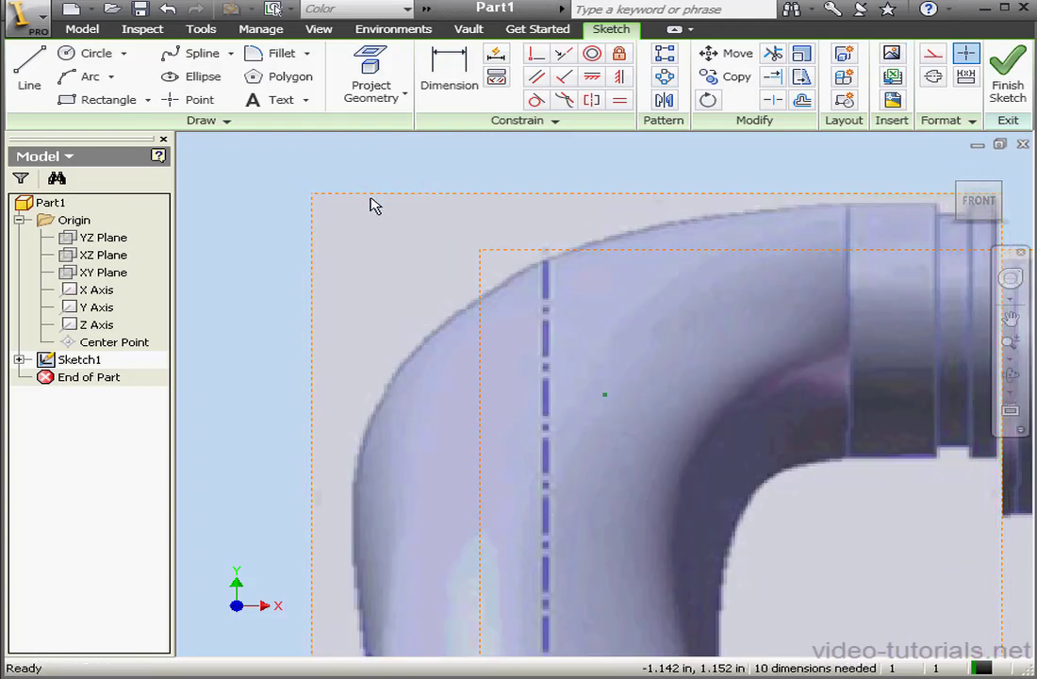
Zoom to fit all sketch content and delete the duplicate elbow image
{"action": "left_click", "coordinate": [1012, 361]}
{"action": "left_click", "coordinate": [934, 392]}
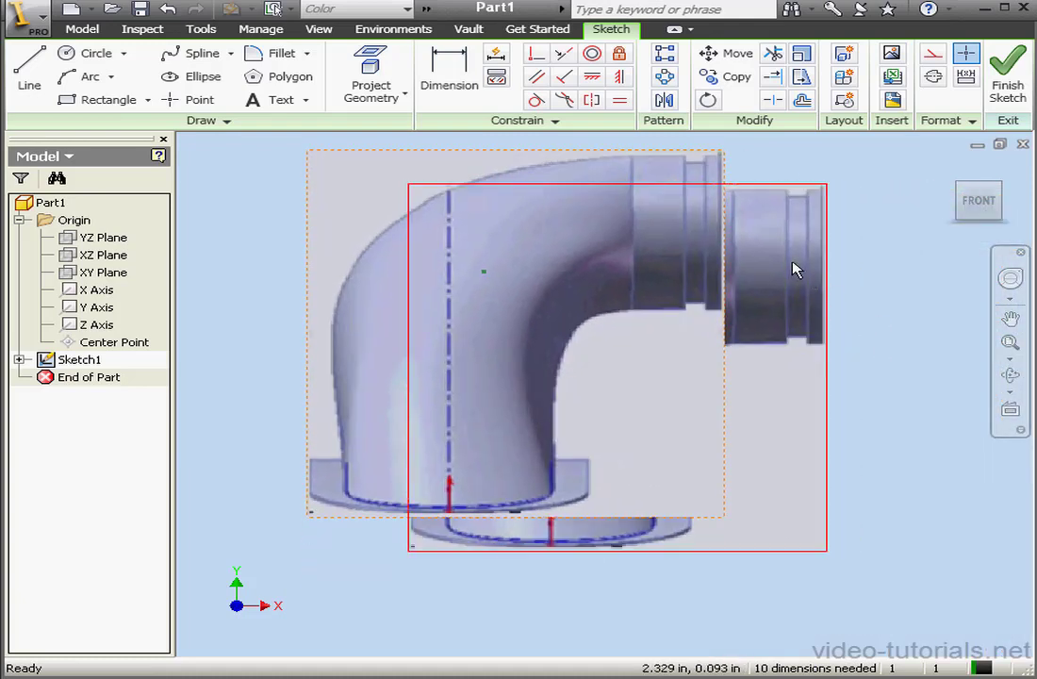
{"action": "right_click", "coordinate": [794, 271]}
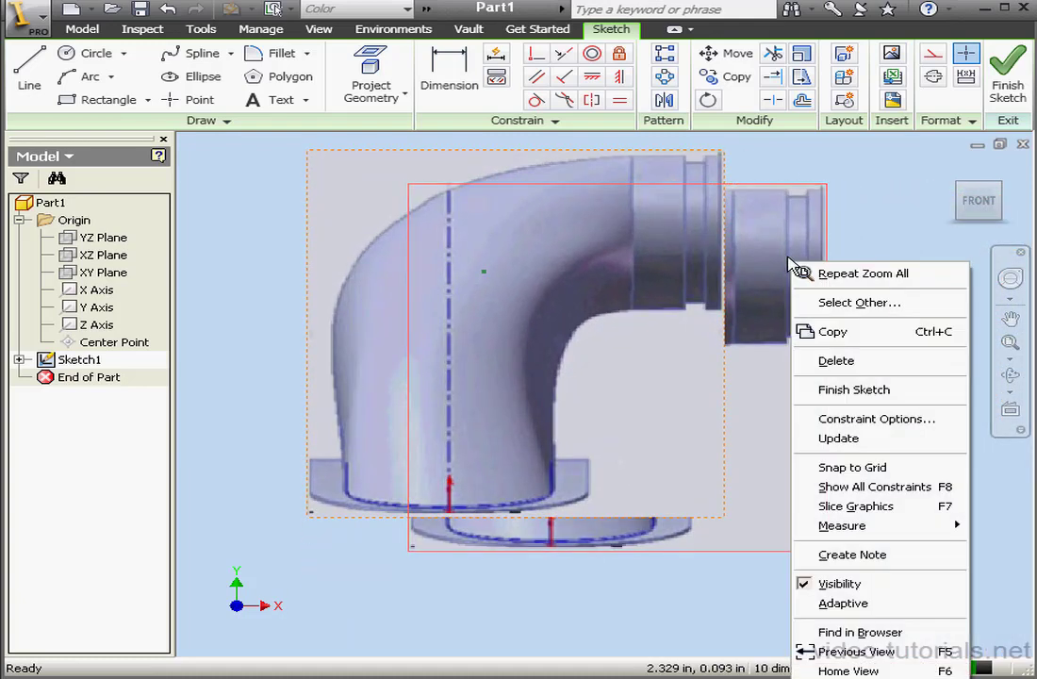
{"action": "left_click", "coordinate": [869, 361]}
{"action": "scroll", "coordinate": [591, 359], "scroll_direction": "down", "scroll_amount": 3}
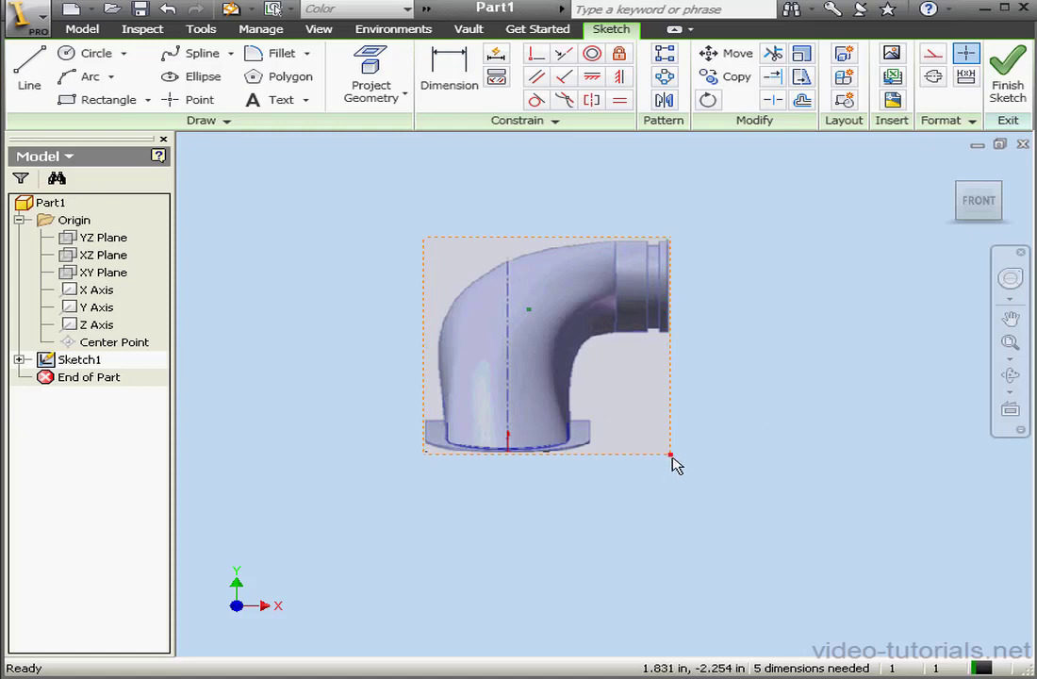
{"action": "mouse_move", "coordinate": [671, 454]}
{"action": "left_mouse_down"}
{"action": "mouse_move", "coordinate": [697, 465]}
{"action": "mouse_move", "coordinate": [699, 493]}
{"action": "mouse_move", "coordinate": [696, 434]}
{"action": "mouse_move", "coordinate": [635, 447]}
{"action": "mouse_move", "coordinate": [681, 450]}
{"action": "mouse_move", "coordinate": [671, 460]}
{"action": "left_mouse_up"}
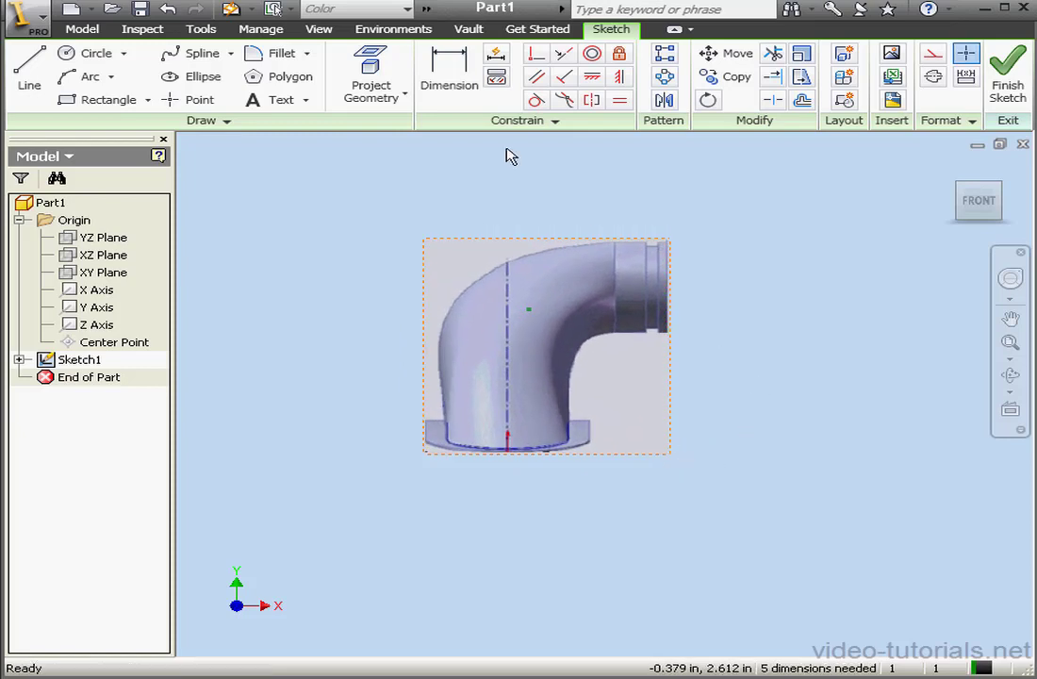
Dimension the image's bottom edge to a 4 inch width
{"action": "left_click", "coordinate": [451, 87]}
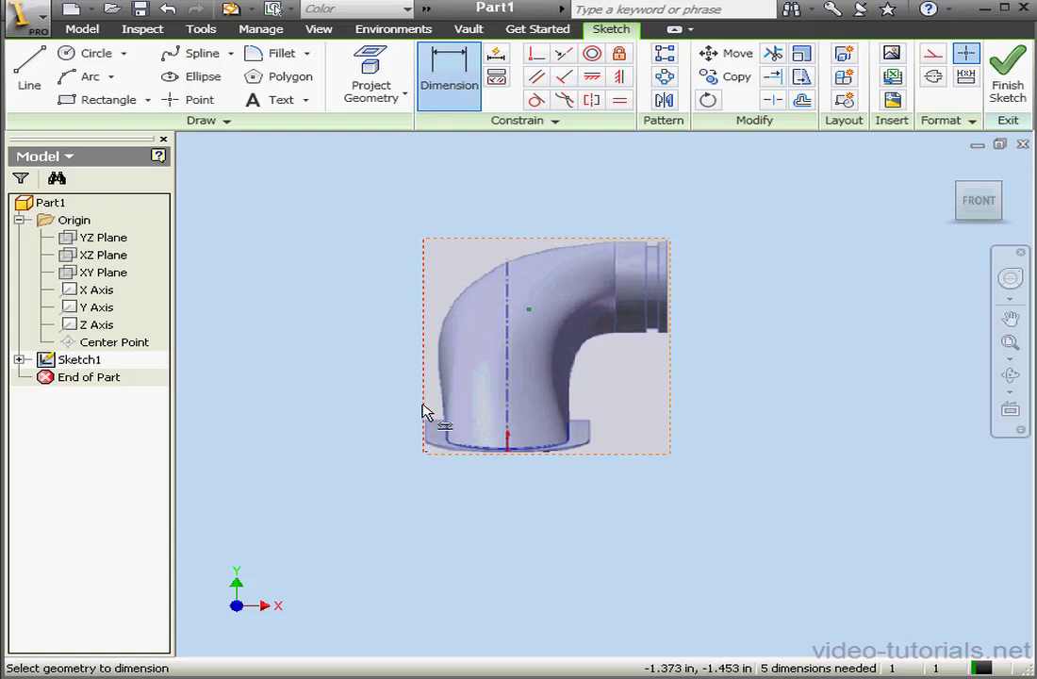
{"action": "left_click", "coordinate": [671, 452]}
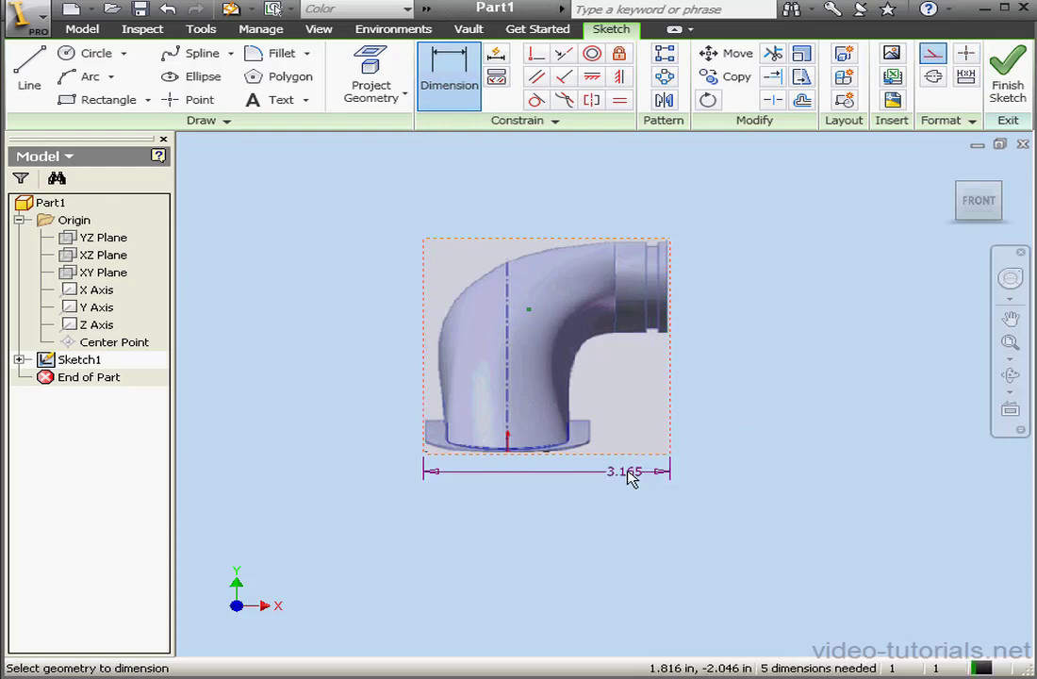
{"action": "left_click", "coordinate": [585, 500]}
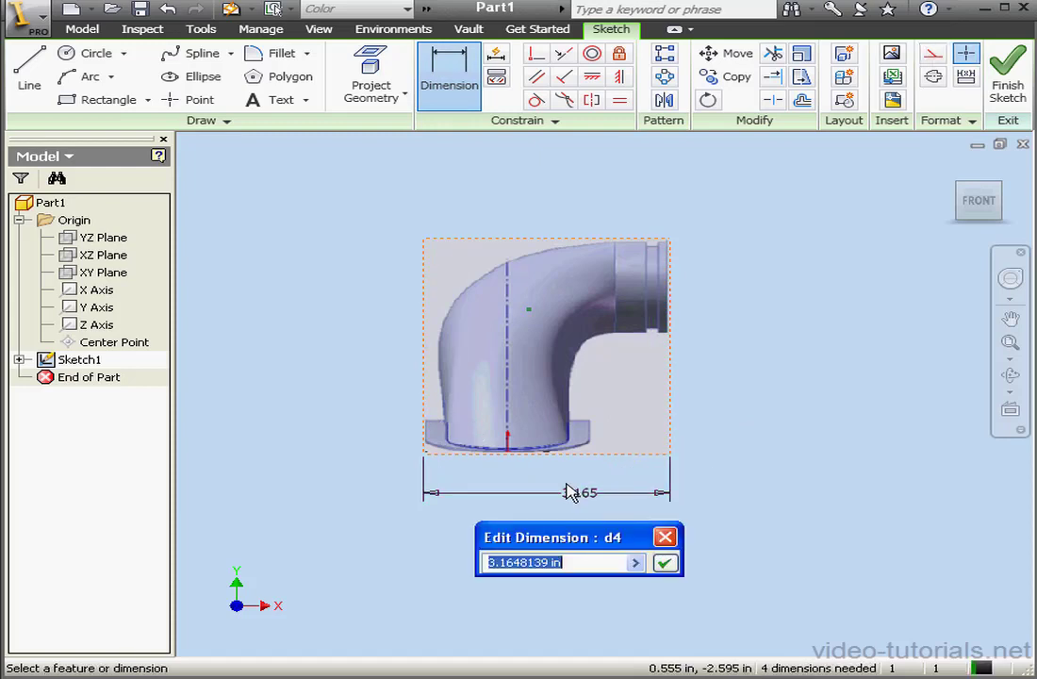
{"action": "type", "text": "4"}
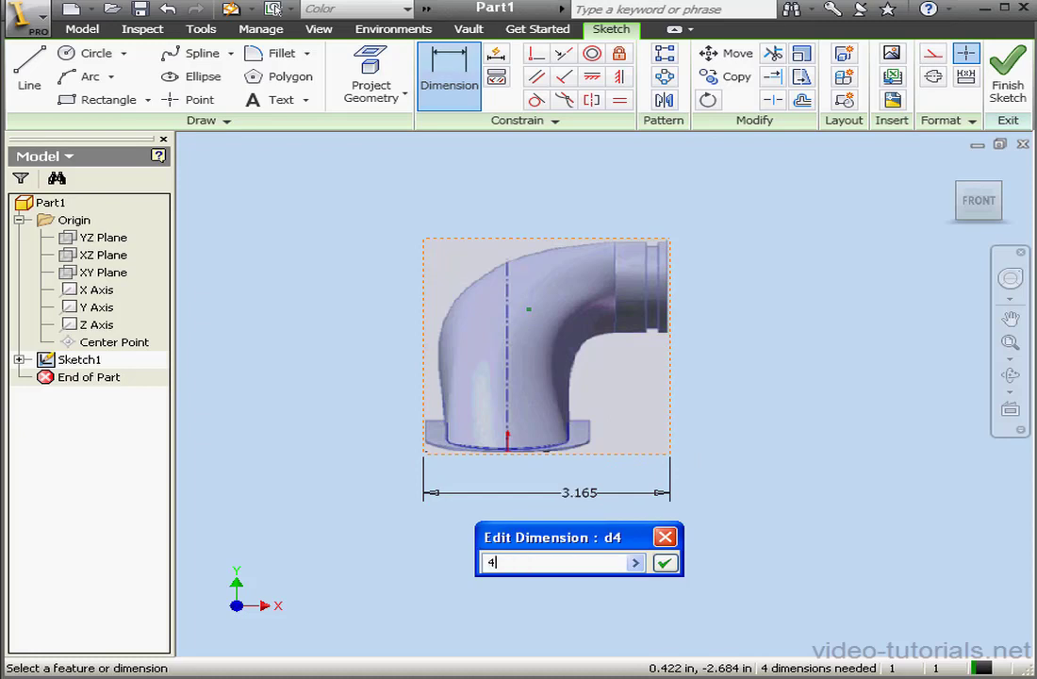
{"action": "left_click", "coordinate": [665, 563]}
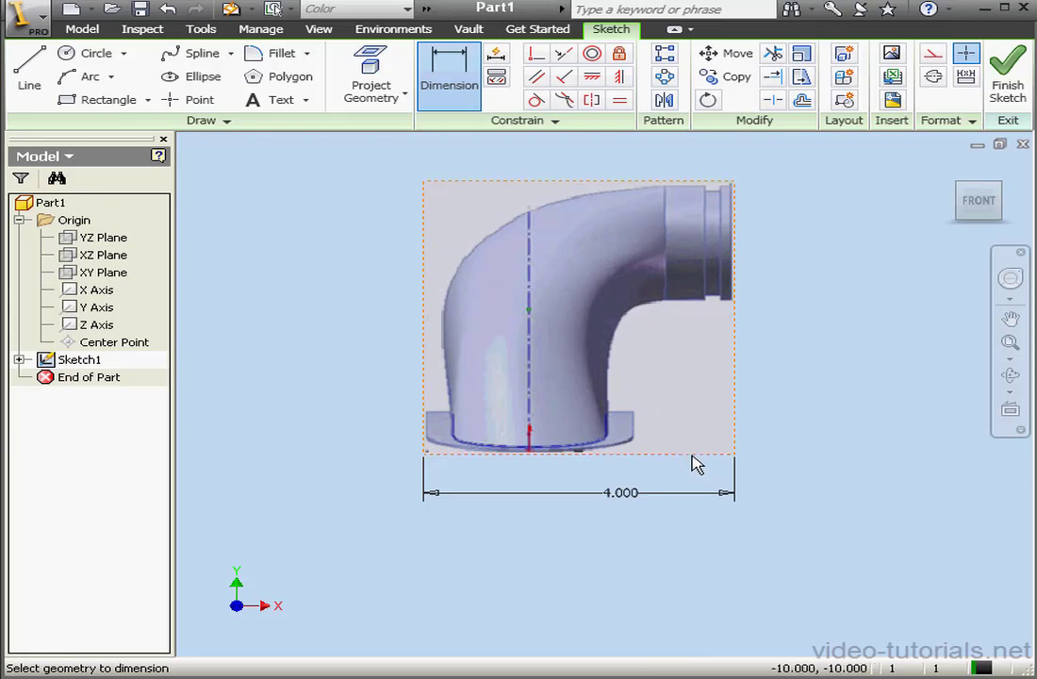
Attempt a height dimension on the image's right edge and cancel the over-constraint
{"action": "left_click", "coordinate": [694, 185]}
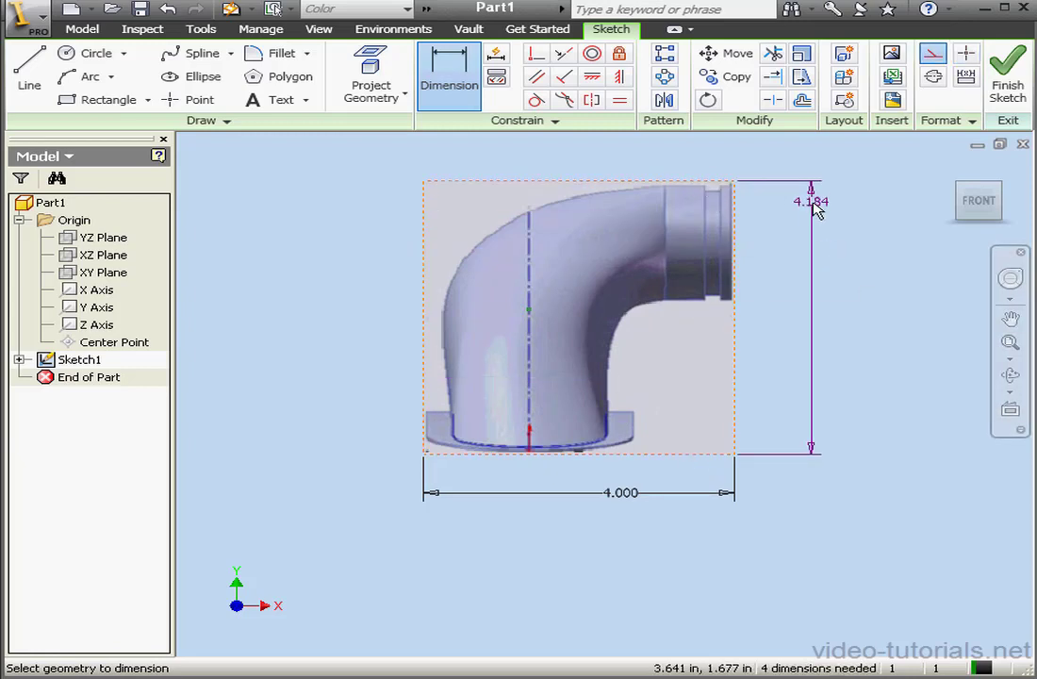
{"action": "left_click", "coordinate": [804, 264]}
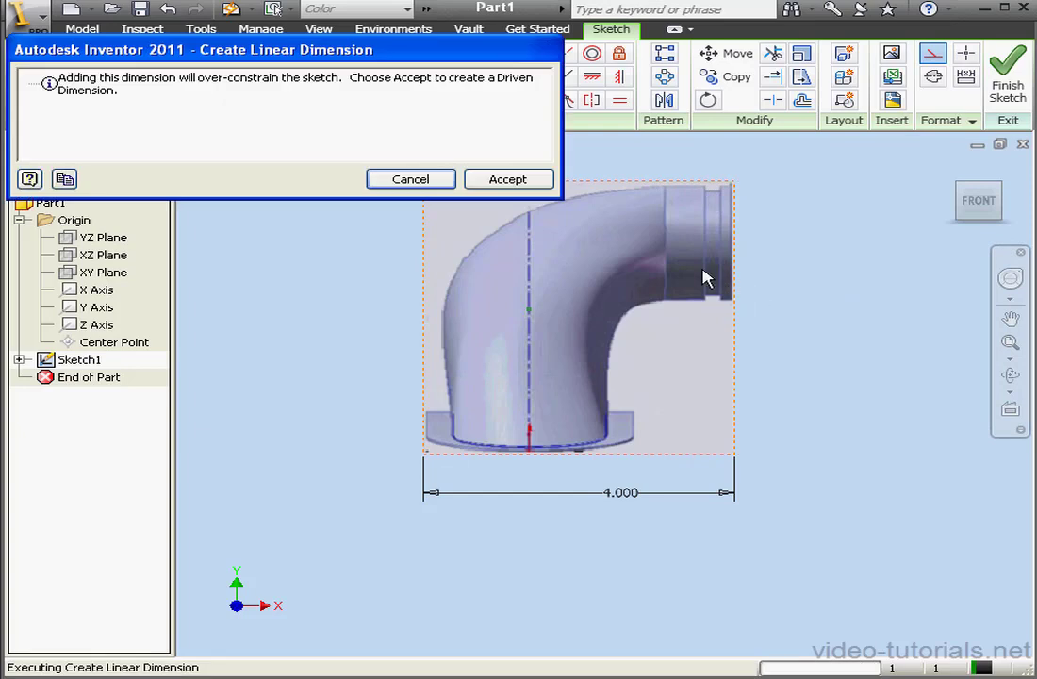
{"action": "left_click", "coordinate": [415, 185]}
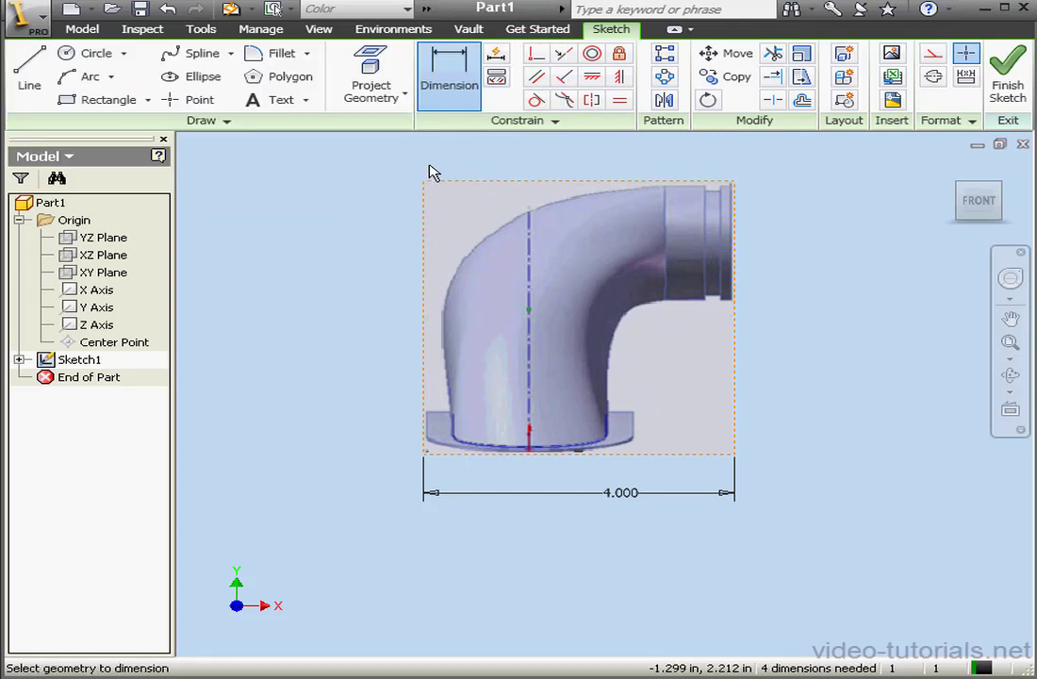
Draw two construction lines meeting at the elbow image's centre point
{"action": "left_click", "coordinate": [37, 85]}
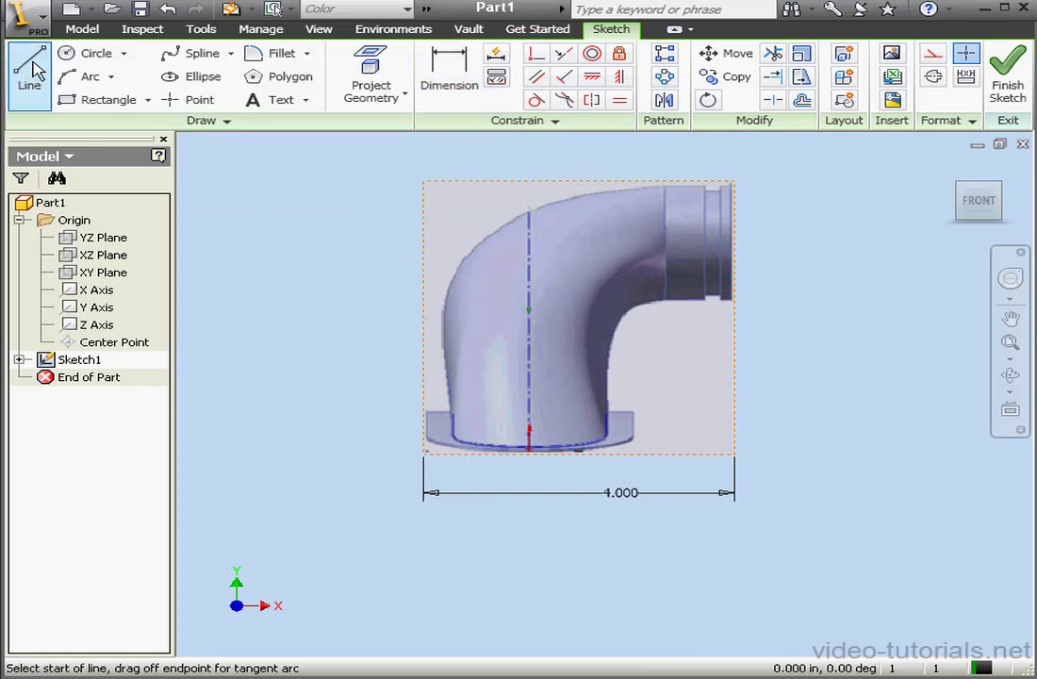
{"action": "left_click", "coordinate": [934, 54]}
{"action": "left_click", "coordinate": [341, 309]}
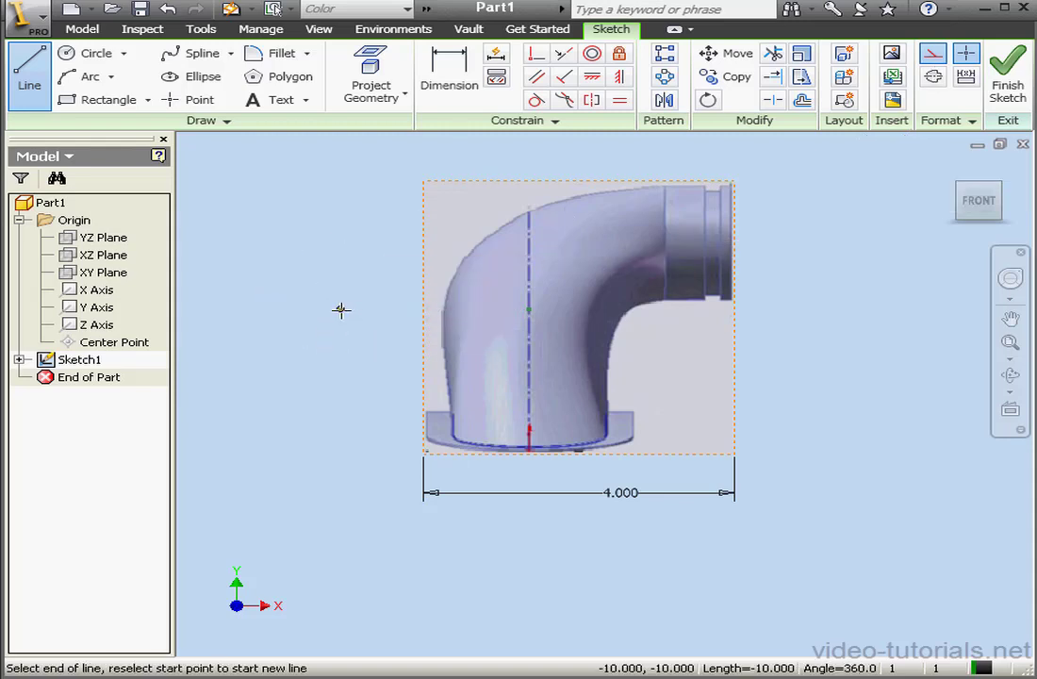
{"action": "left_click", "coordinate": [529, 309]}
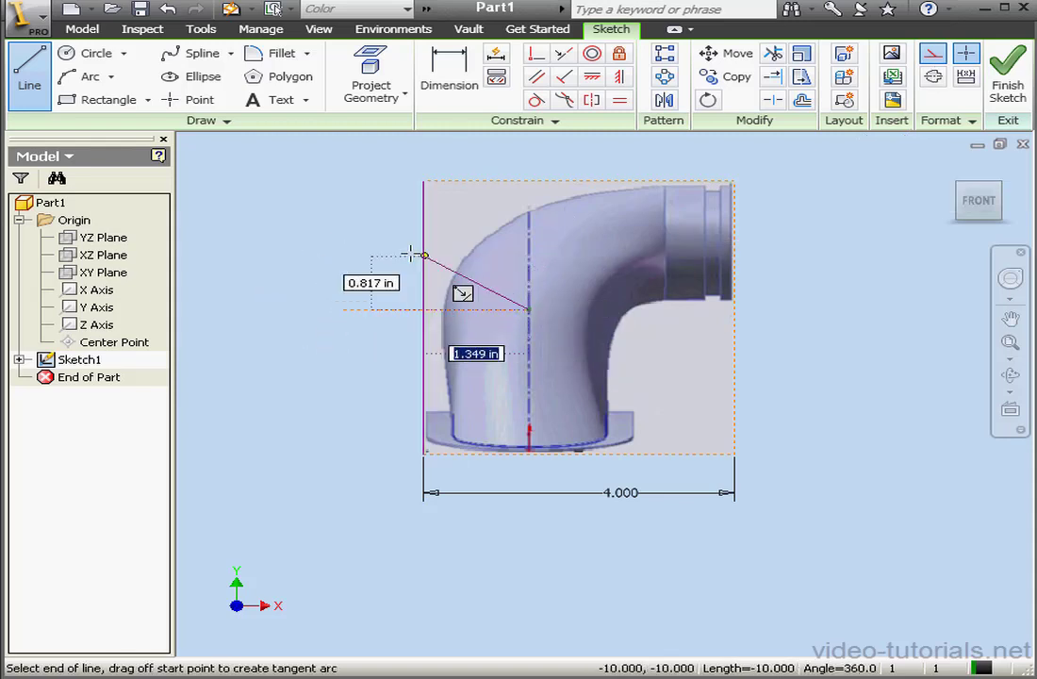
{"action": "left_click", "coordinate": [364, 229]}
Dimension the angle between the two construction lines to 30 degrees
{"action": "left_click", "coordinate": [474, 98]}
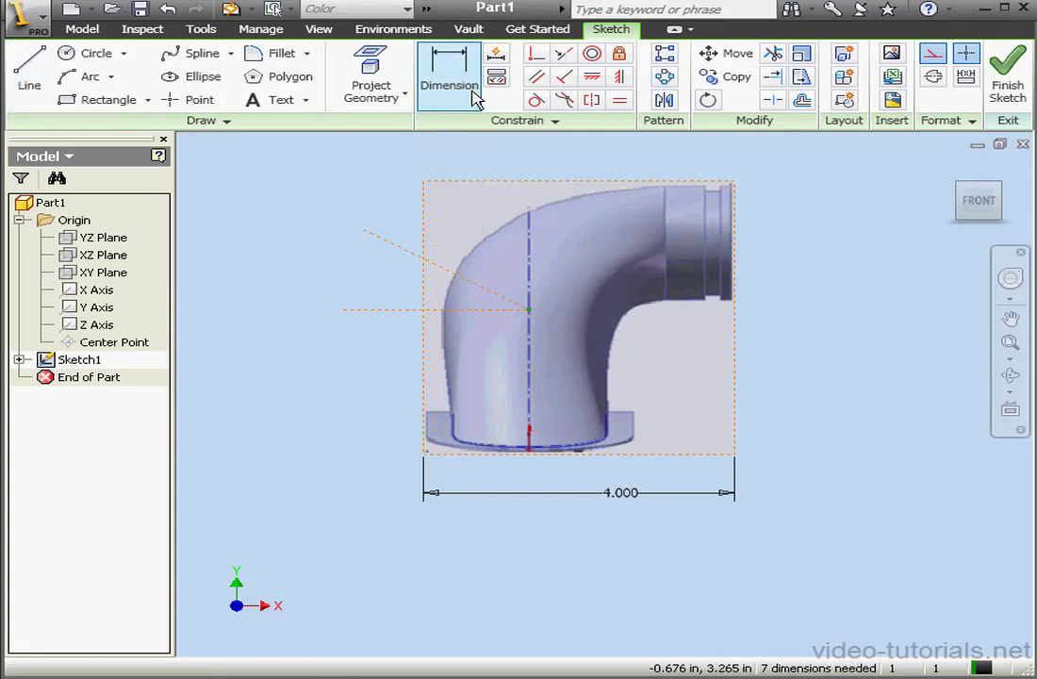
{"action": "left_click", "coordinate": [456, 311]}
{"action": "left_click", "coordinate": [429, 261]}
{"action": "left_click", "coordinate": [416, 292]}
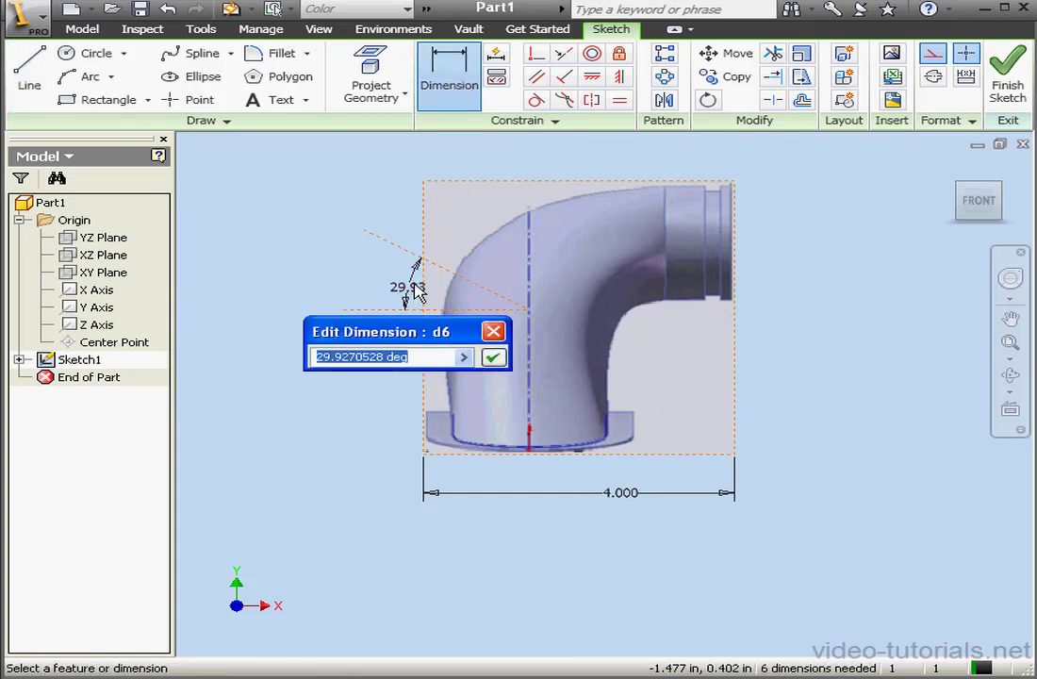
{"action": "type", "text": "30"}
{"action": "left_click", "coordinate": [492, 357]}
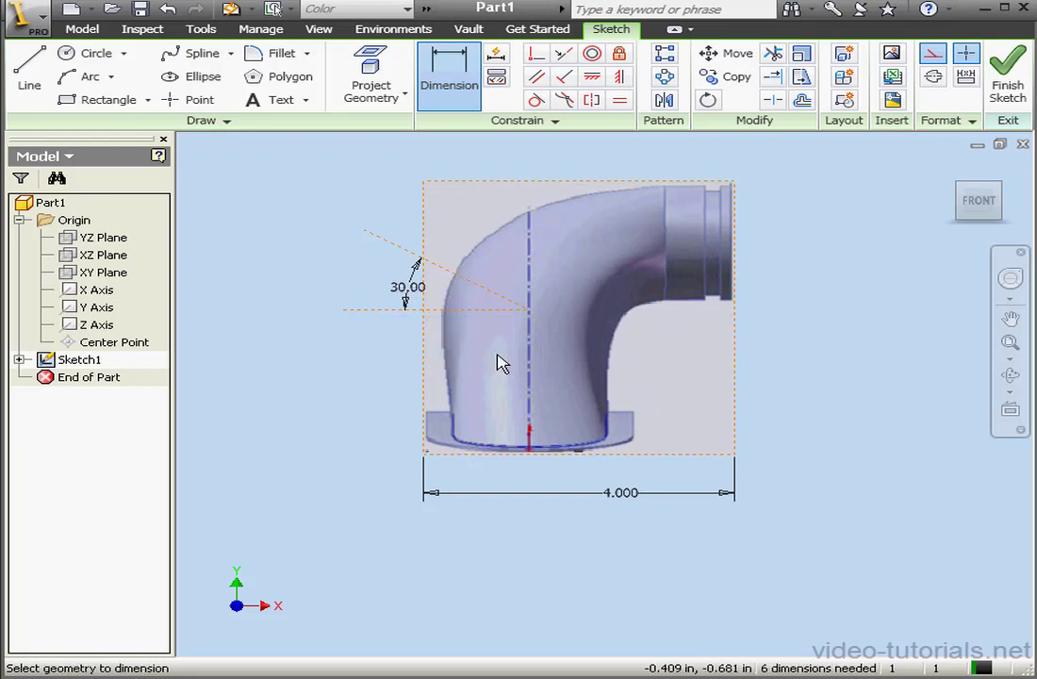
{"action": "right_click", "coordinate": [779, 299]}
{"action": "left_click", "coordinate": [812, 304]}
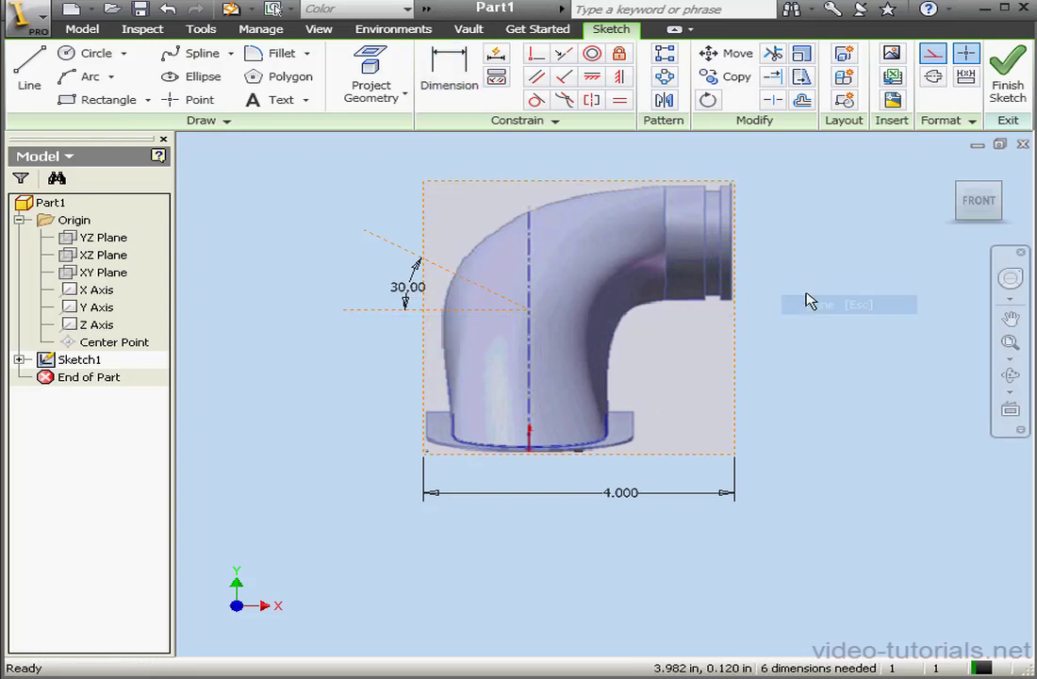
Remove the image's left-edge constraint and make its bottom edge parallel to the 30° line
{"action": "key", "text": "F8"}
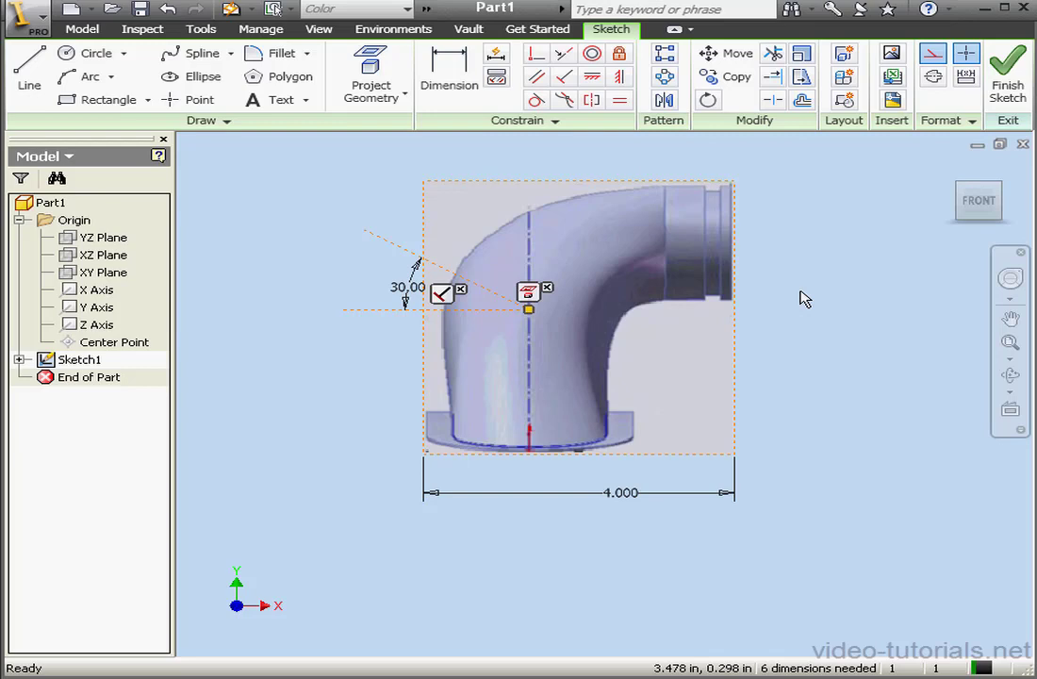
{"action": "left_click", "coordinate": [443, 295]}
{"action": "key", "text": "Delete"}
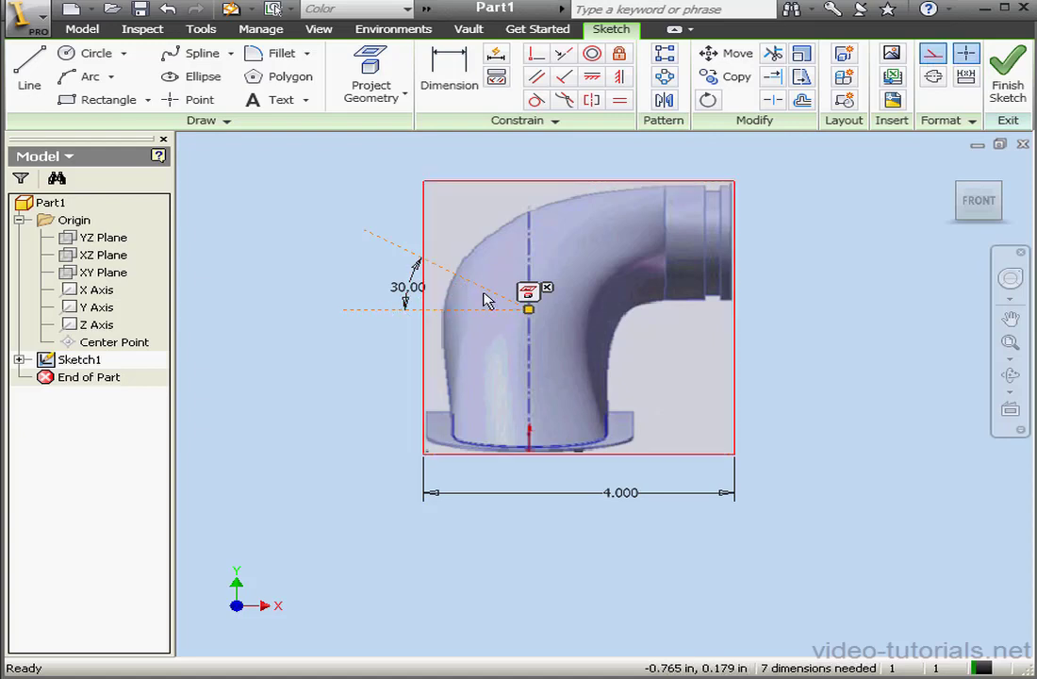
{"action": "left_click", "coordinate": [592, 77]}
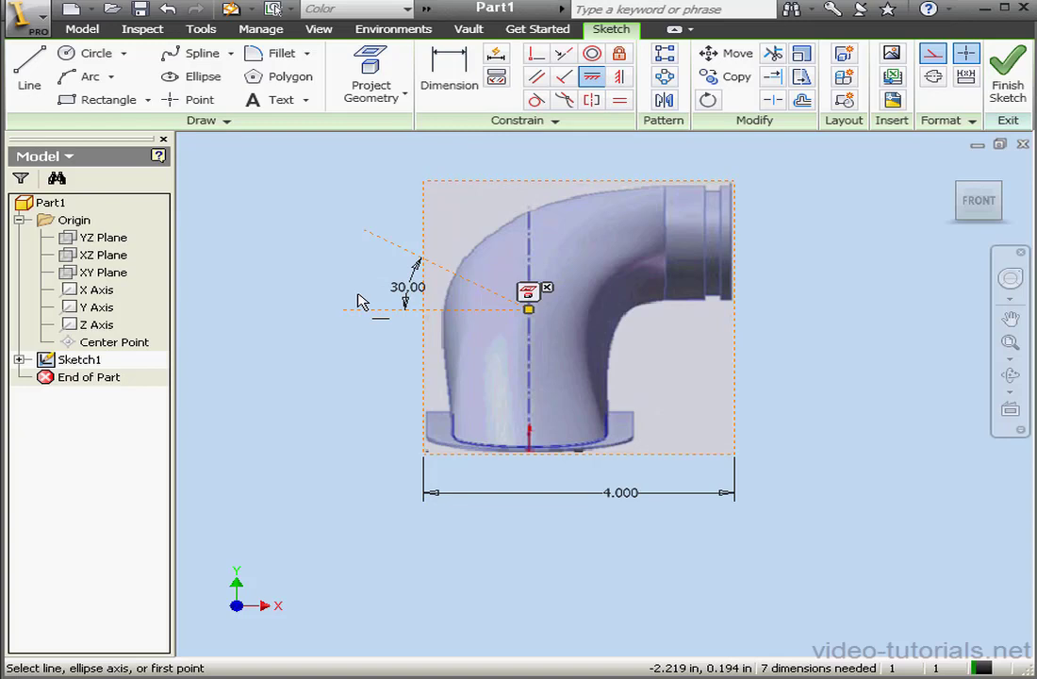
{"action": "left_click", "coordinate": [563, 53]}
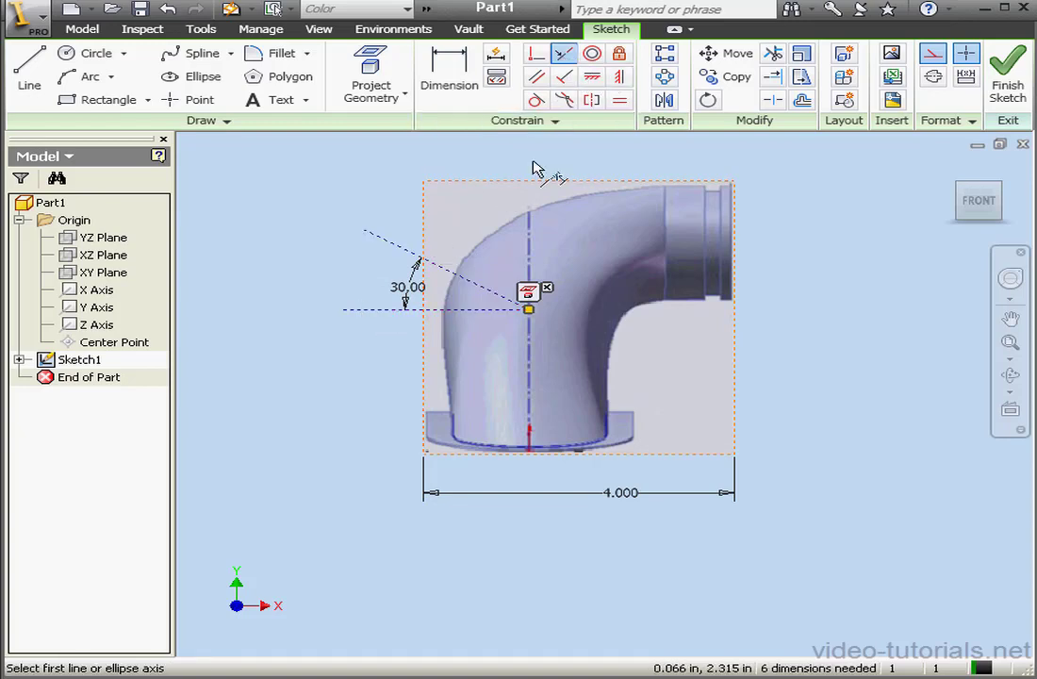
{"action": "left_click", "coordinate": [463, 278]}
{"action": "left_click", "coordinate": [702, 456]}
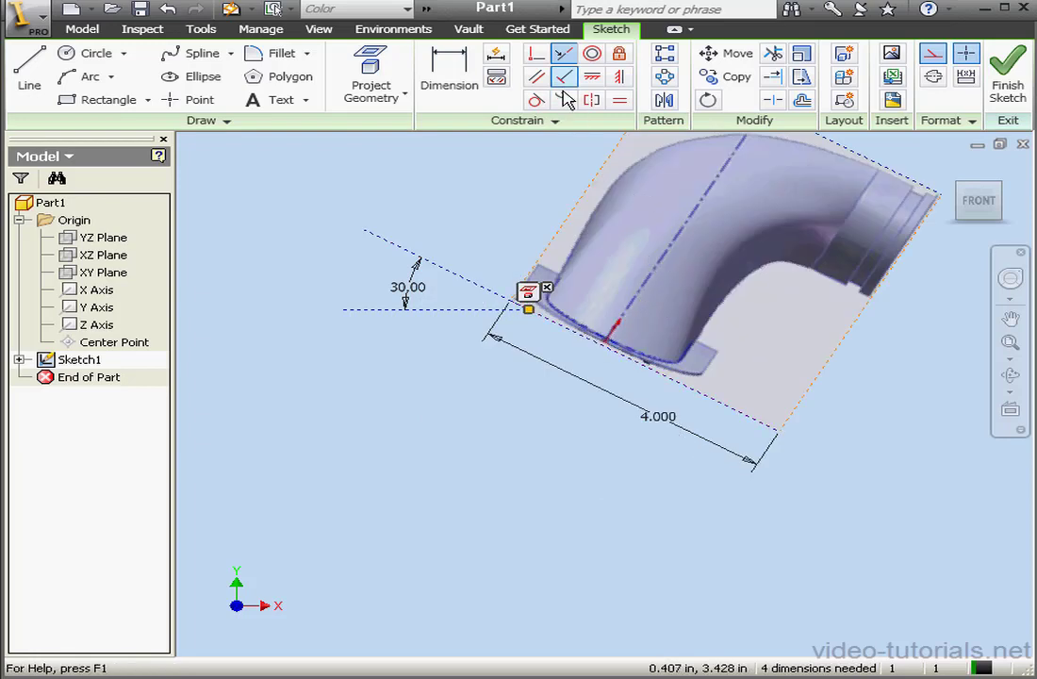
Rotate the image with a perpendicular constraint, then delete the image, lines and dimensions
{"action": "left_click", "coordinate": [536, 54]}
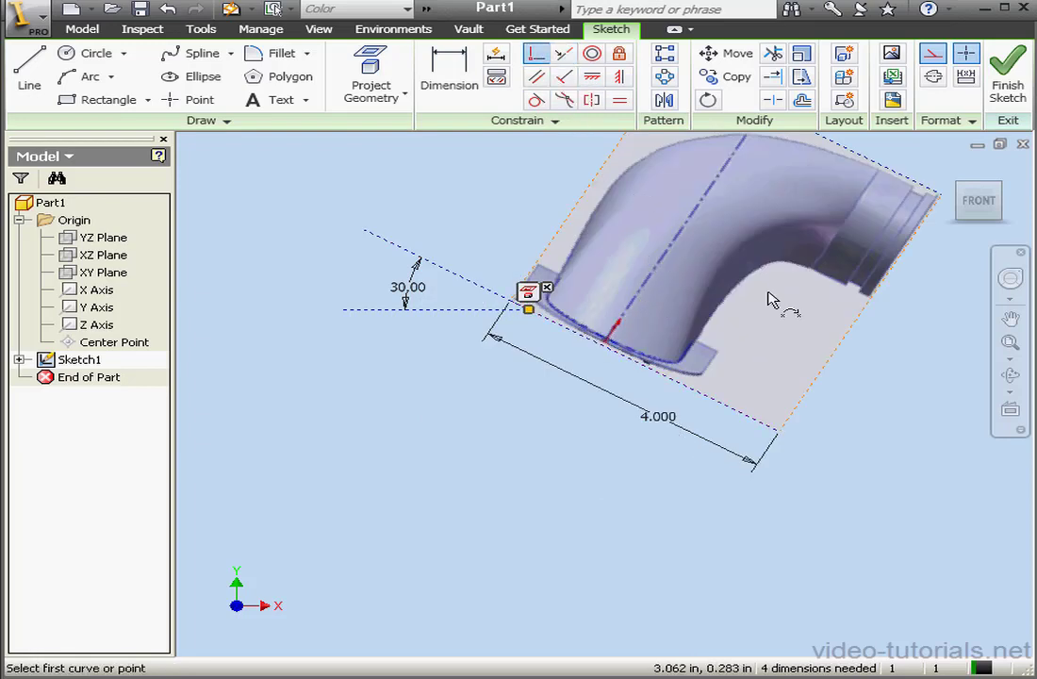
{"action": "left_click", "coordinate": [785, 434]}
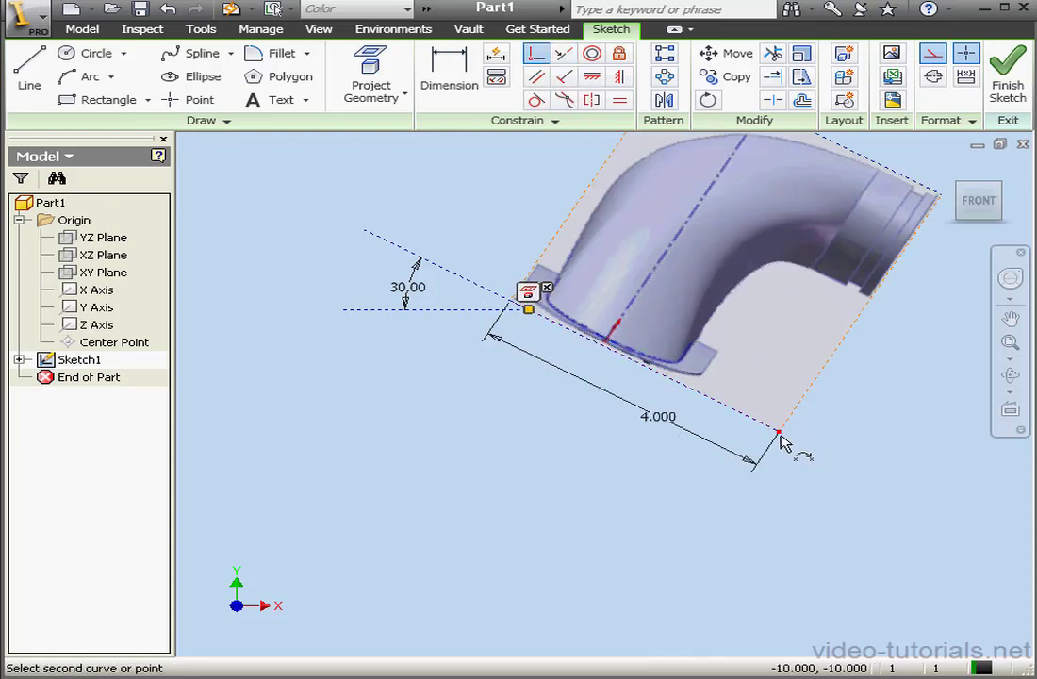
{"action": "left_click", "coordinate": [532, 315]}
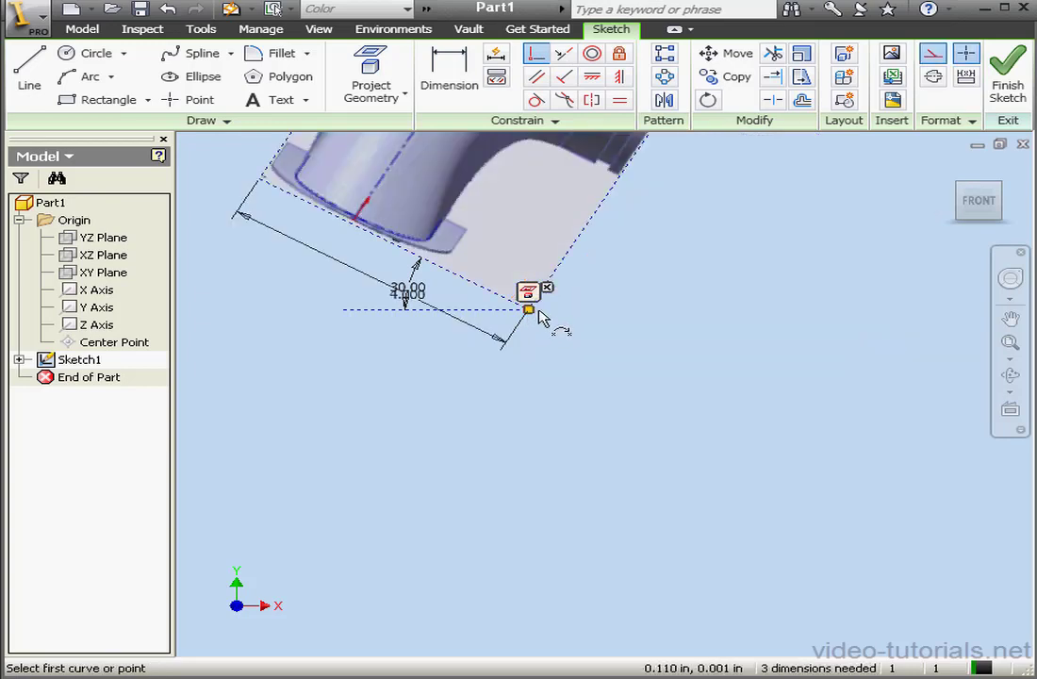
{"action": "left_click", "coordinate": [1010, 345]}
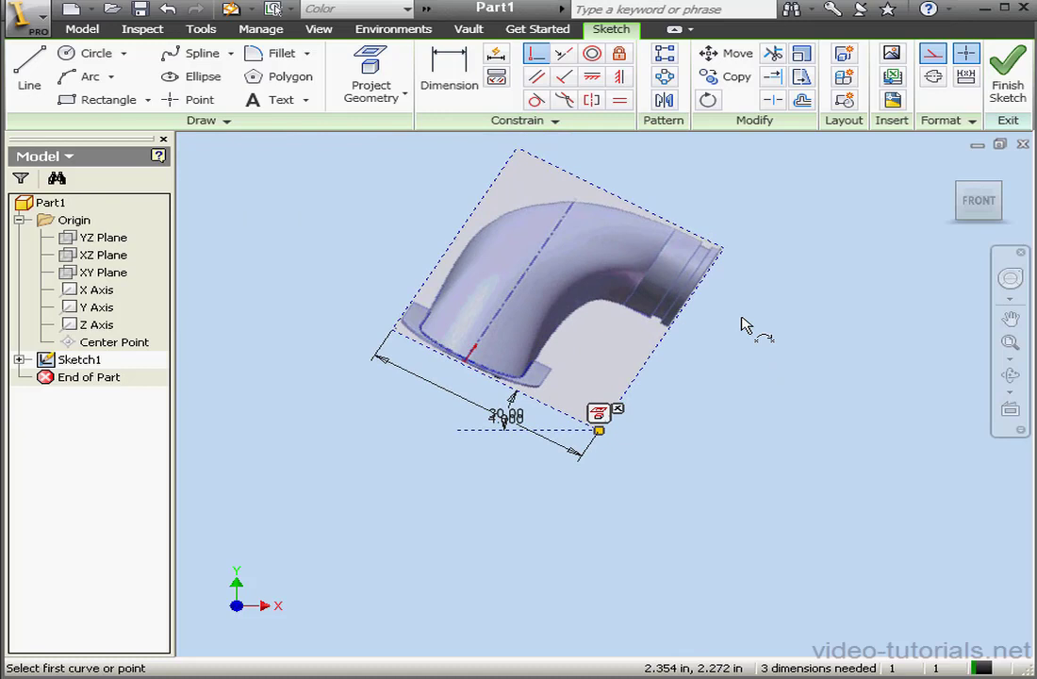
{"action": "right_click", "coordinate": [742, 321]}
{"action": "left_click", "coordinate": [788, 326]}
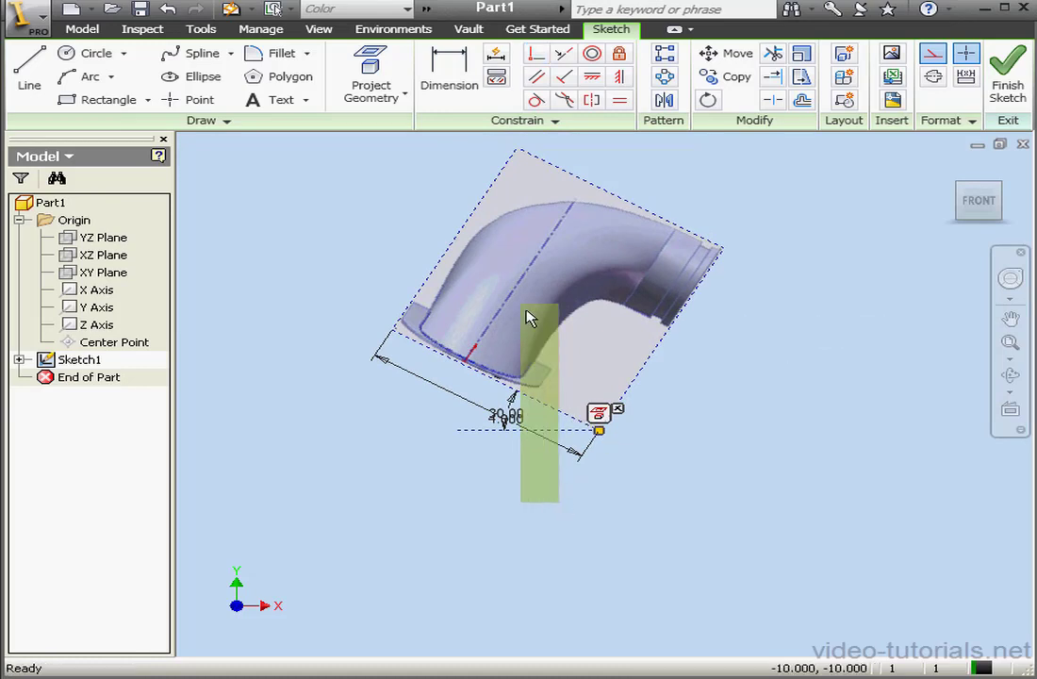
{"action": "left_click_drag", "start_coordinate": [530, 319], "coordinate": [318, 249]}
{"action": "key", "text": "Delete"}
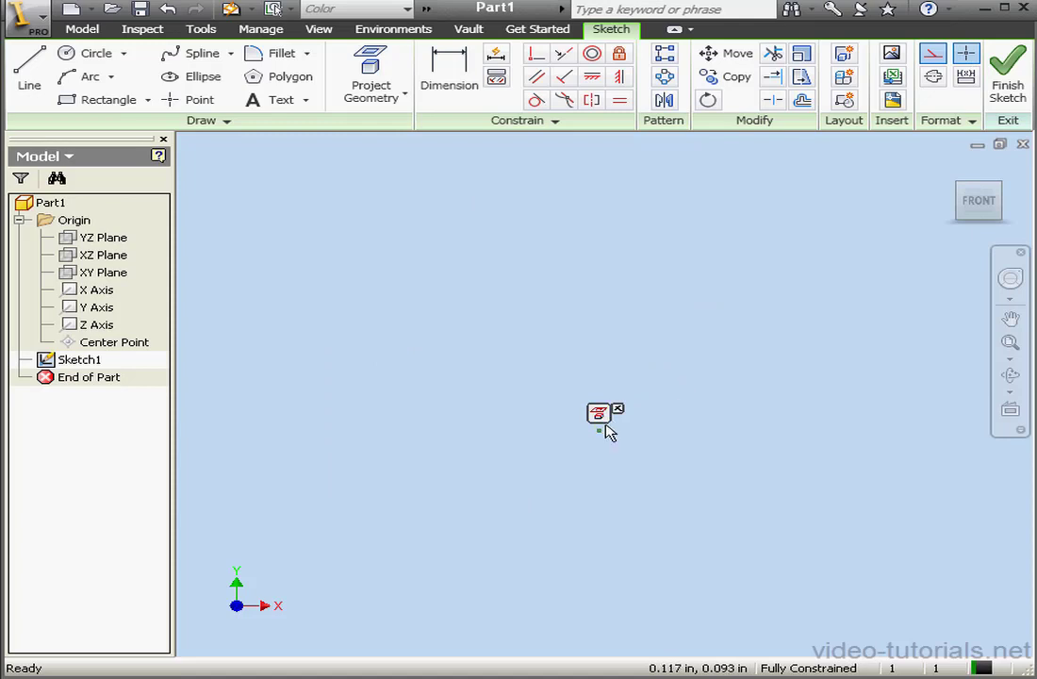
Select side.jpg under All Image Files and open it for placement
{"action": "left_click", "coordinate": [892, 53]}
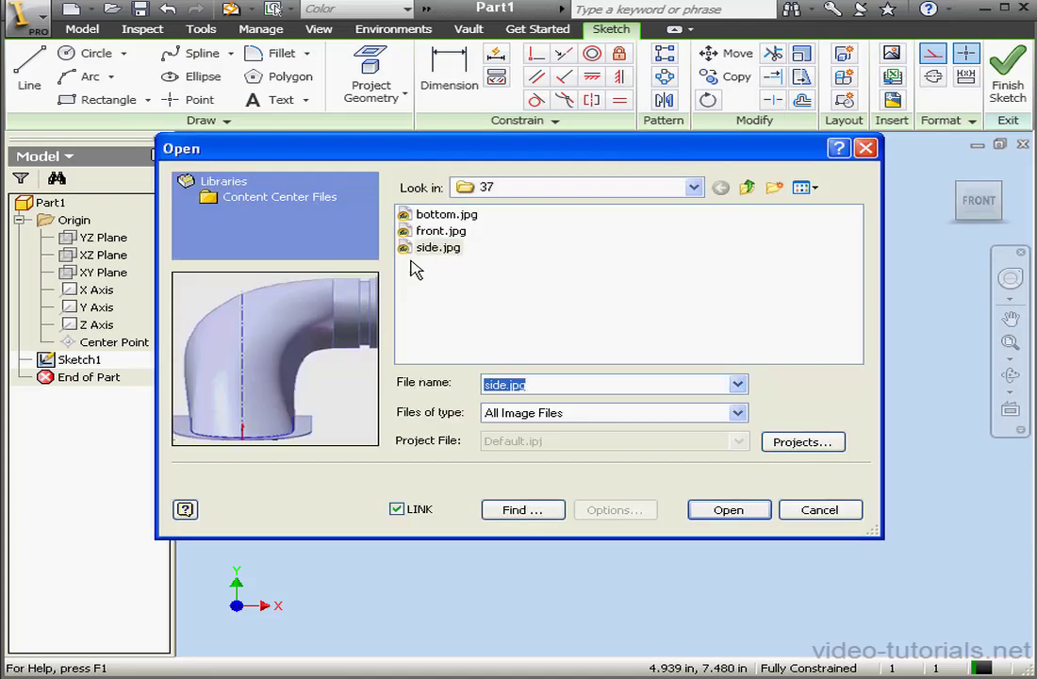
{"action": "left_click", "coordinate": [448, 251]}
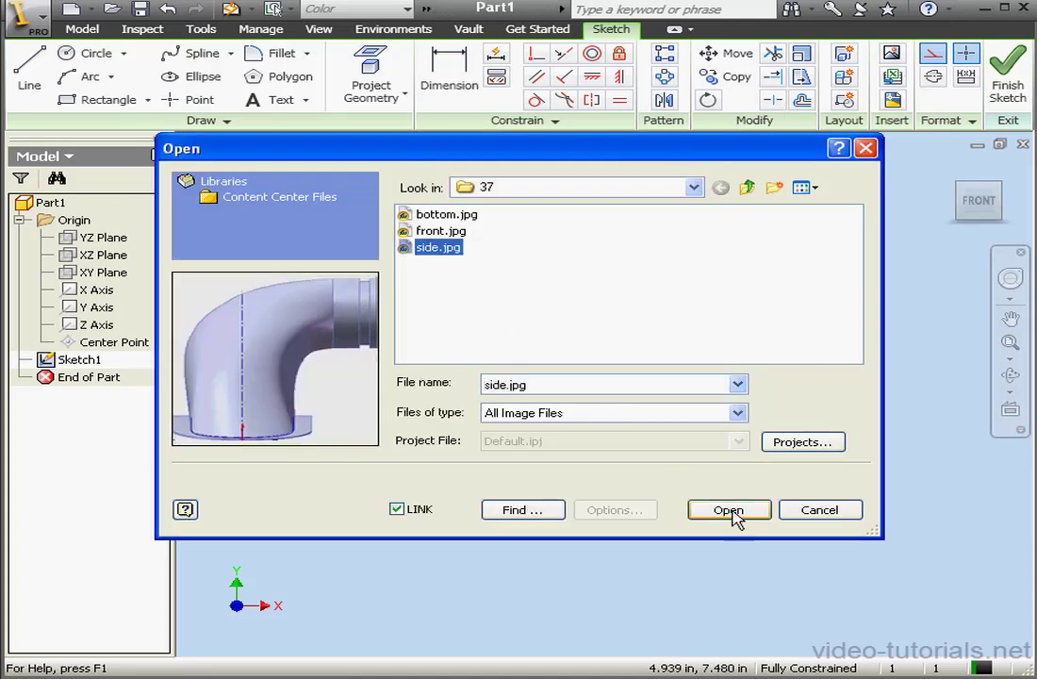
{"action": "left_click", "coordinate": [738, 413]}
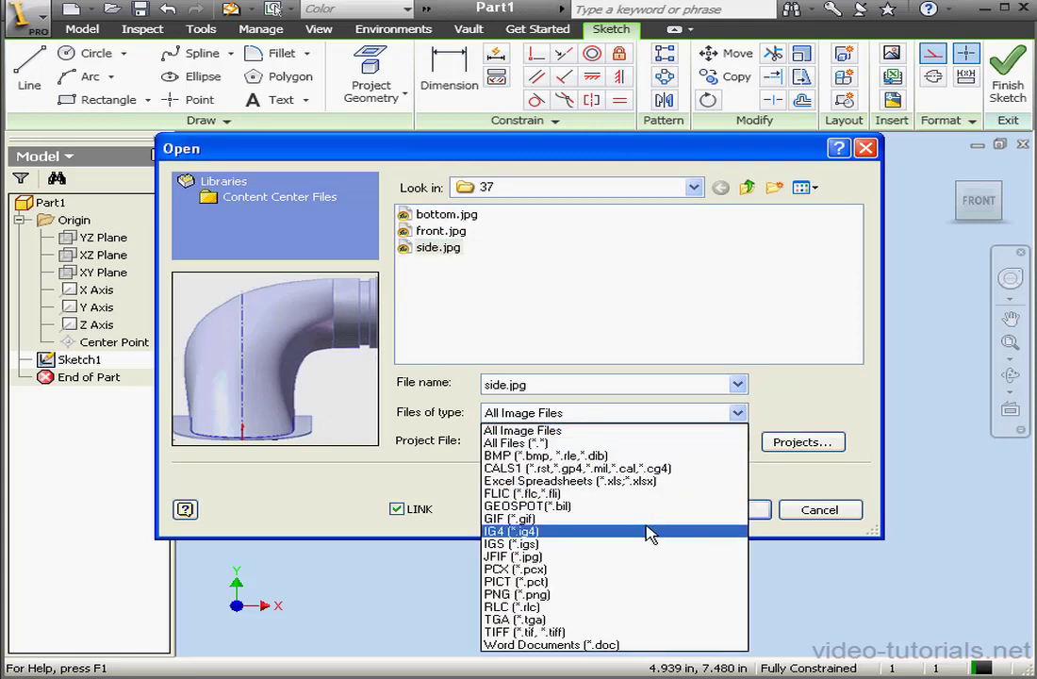
{"action": "left_click", "coordinate": [616, 431]}
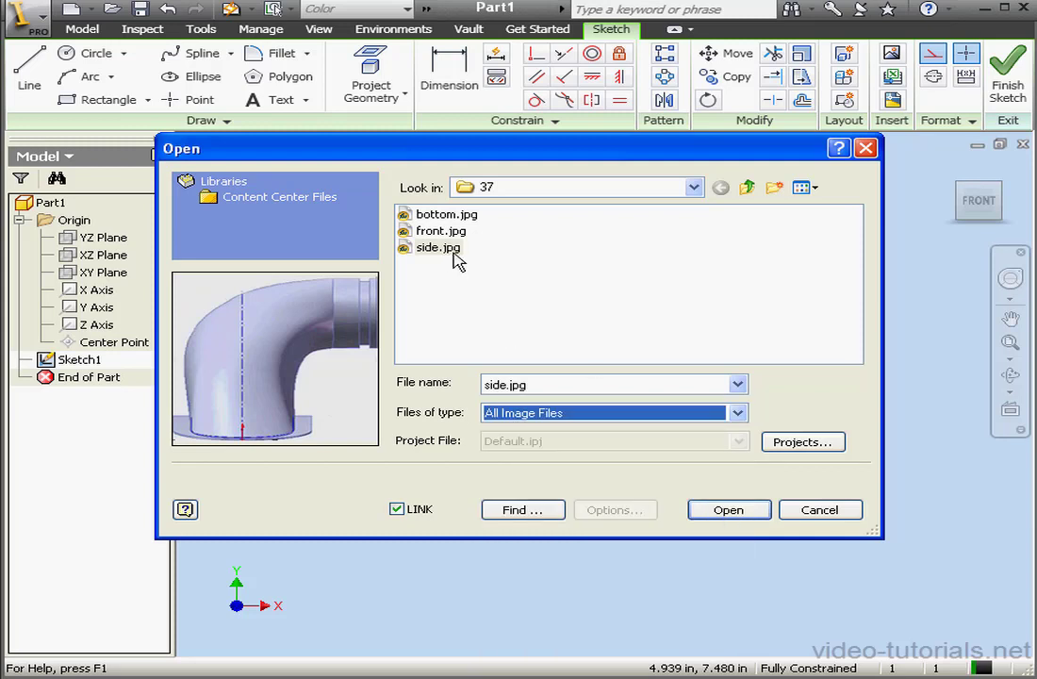
{"action": "left_click", "coordinate": [730, 510]}
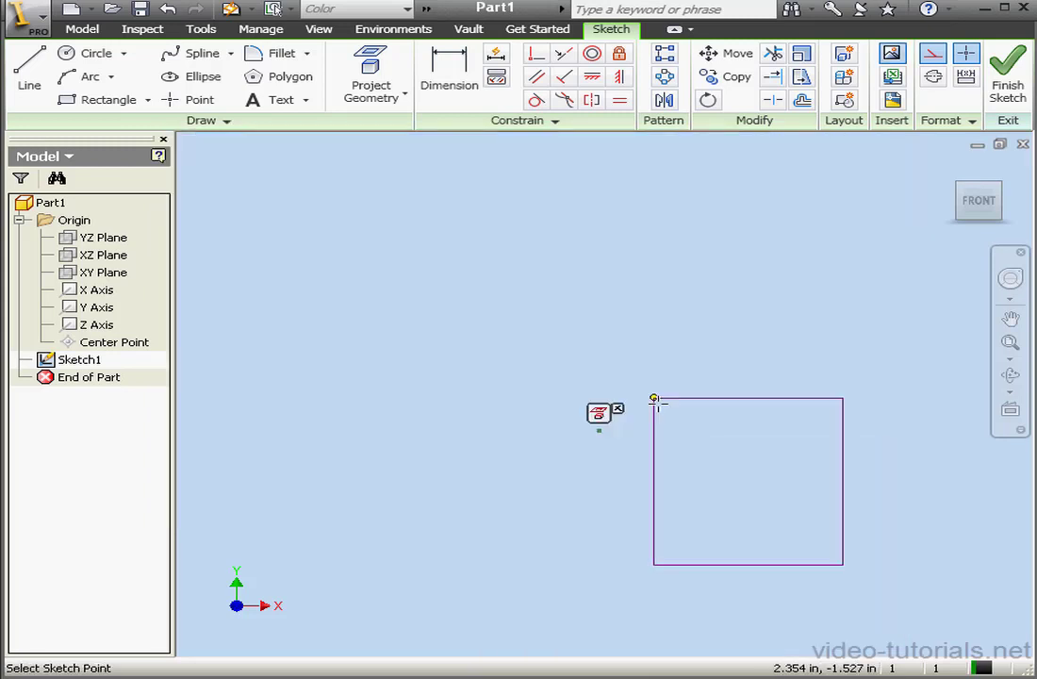
Place one side image, move its base onto the origin, and finish Sketch1
{"action": "left_click", "coordinate": [514, 292]}
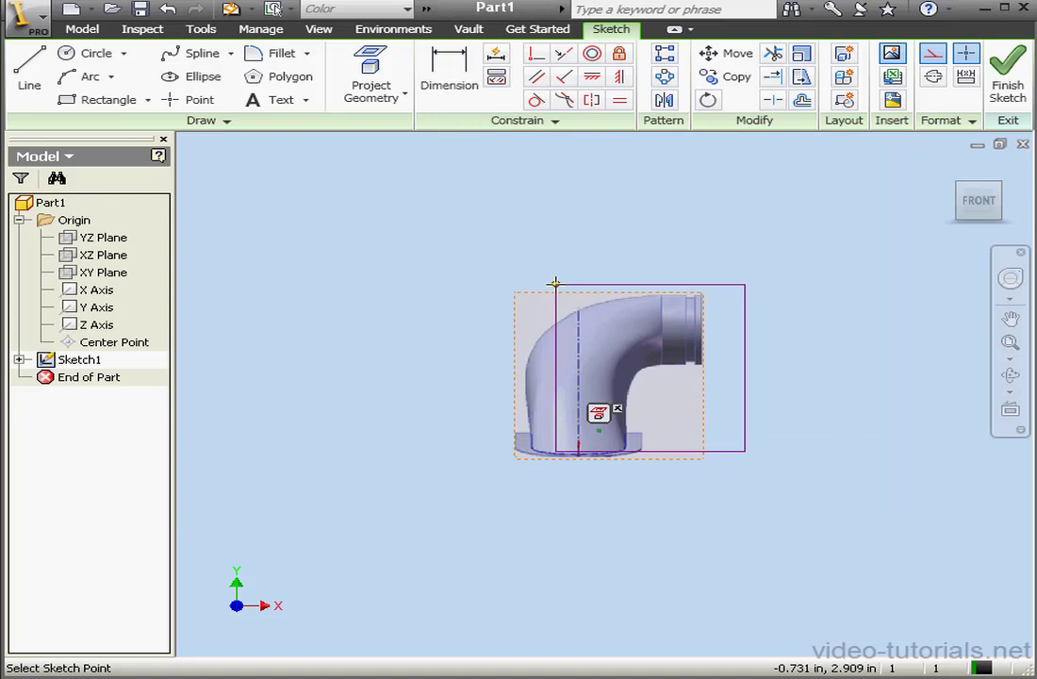
{"action": "right_click", "coordinate": [620, 207]}
{"action": "left_click", "coordinate": [714, 219]}
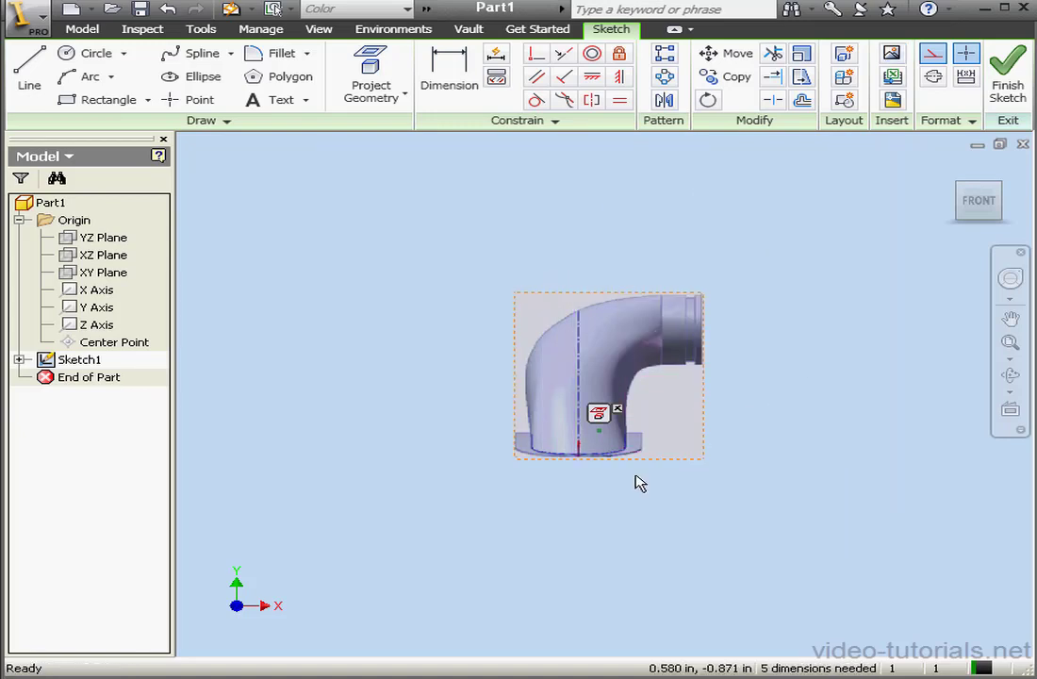
{"action": "left_click_drag", "start_coordinate": [645, 452], "coordinate": [664, 430]}
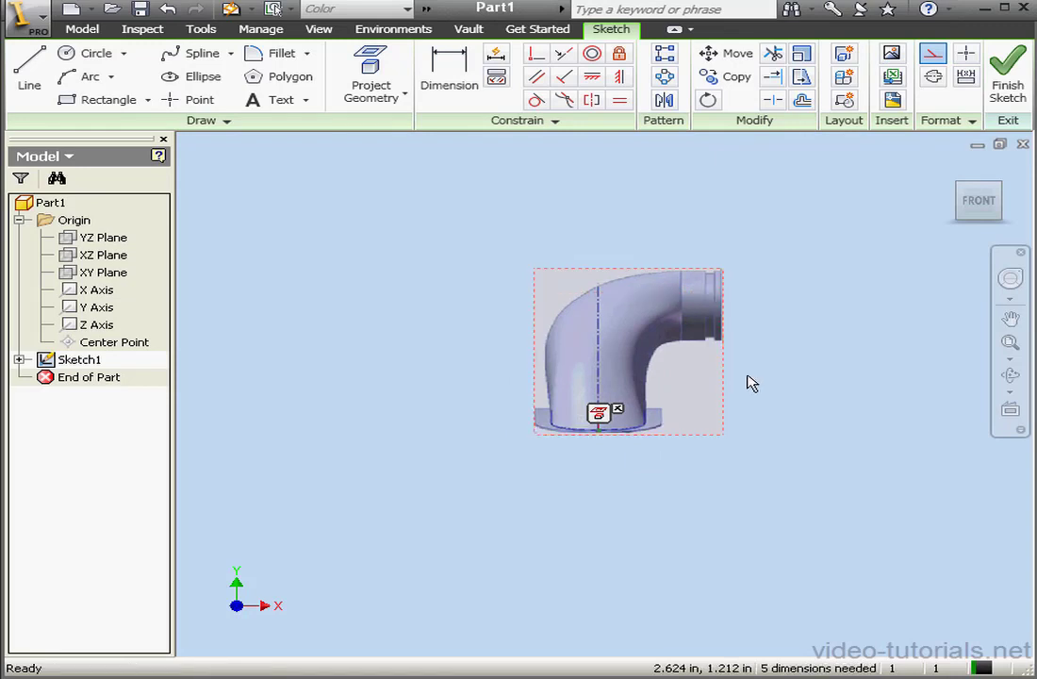
{"action": "left_click", "coordinate": [1010, 76]}
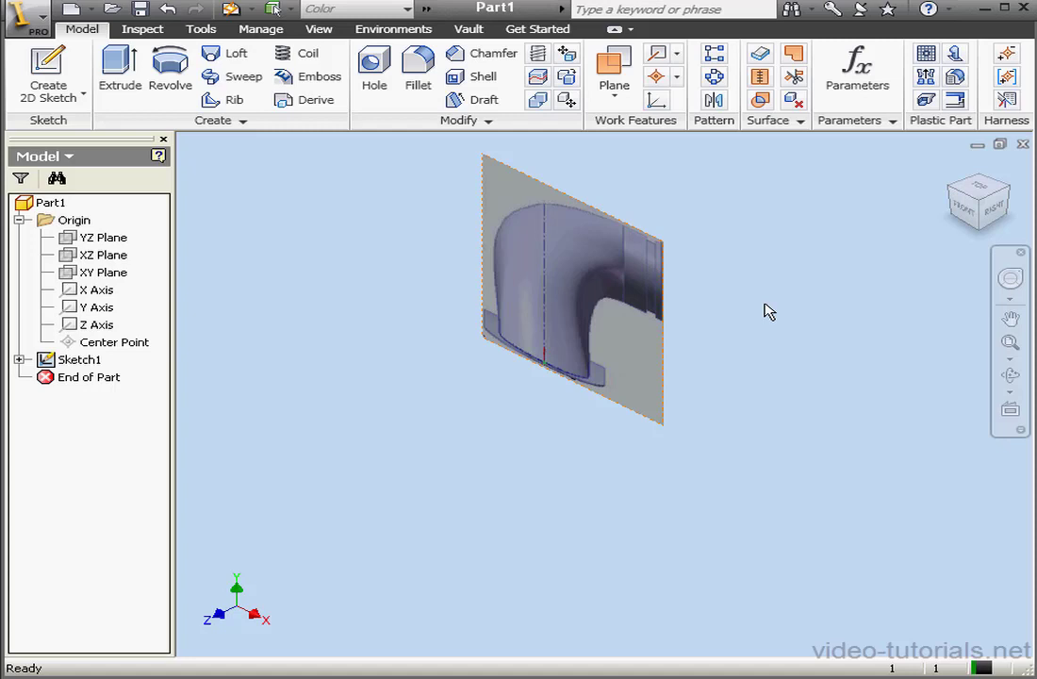
Create Sketch2 on the XZ Plane and place one copy of bottom.jpg in it
{"action": "right_click", "coordinate": [84, 255]}
{"action": "left_click", "coordinate": [157, 326]}
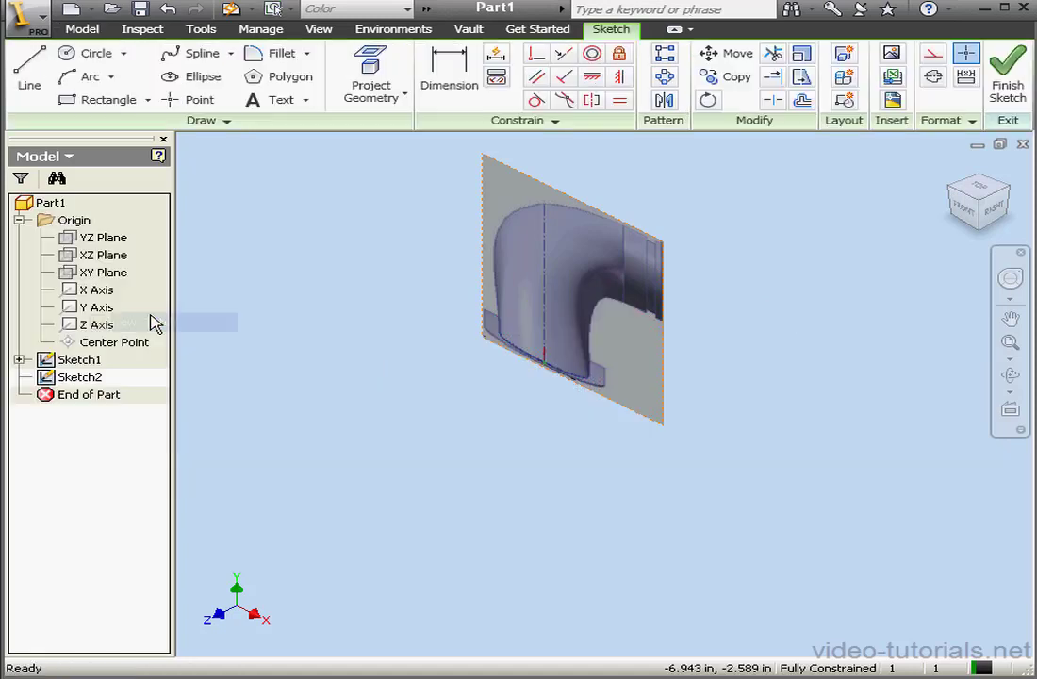
{"action": "left_click", "coordinate": [896, 56]}
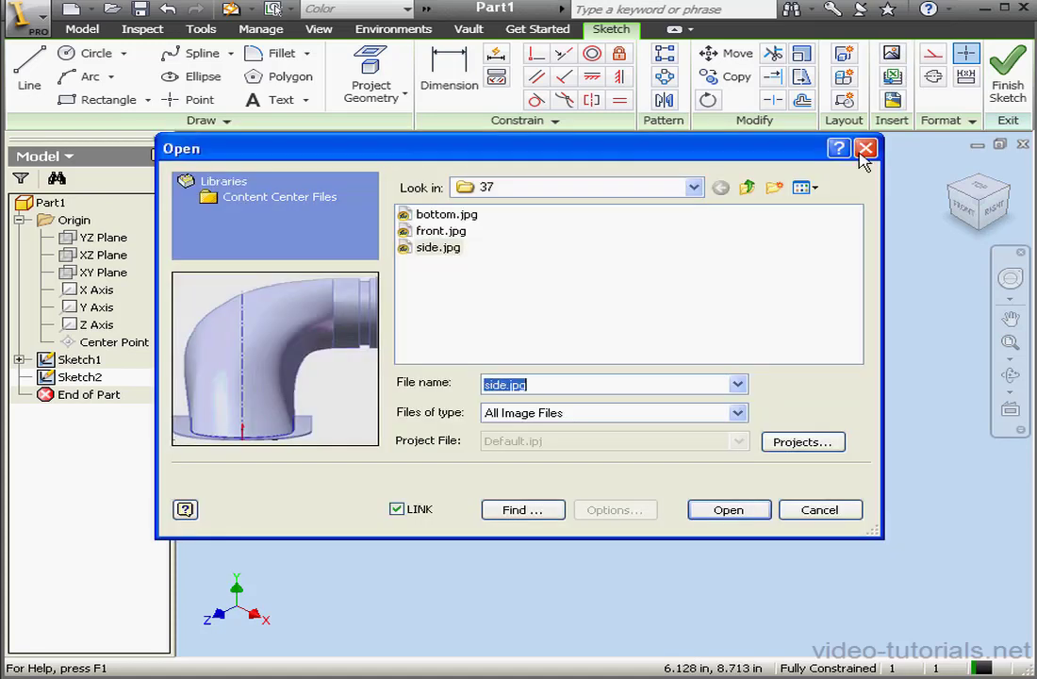
{"action": "left_click", "coordinate": [462, 217]}
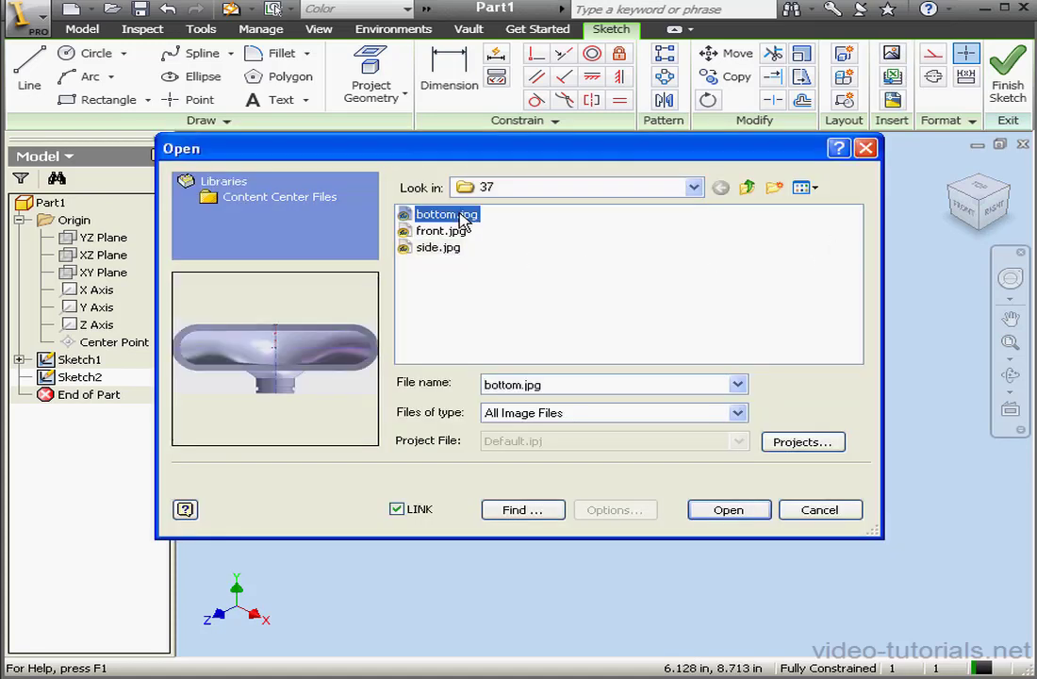
{"action": "left_click", "coordinate": [728, 509]}
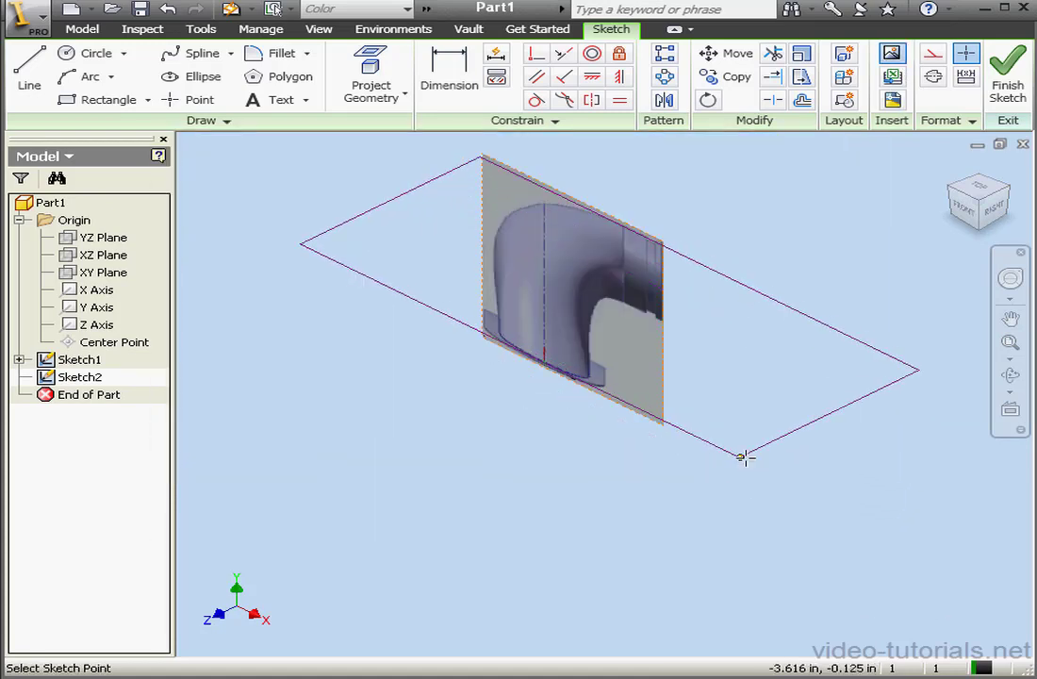
{"action": "left_click", "coordinate": [745, 462]}
{"action": "right_click", "coordinate": [828, 460]}
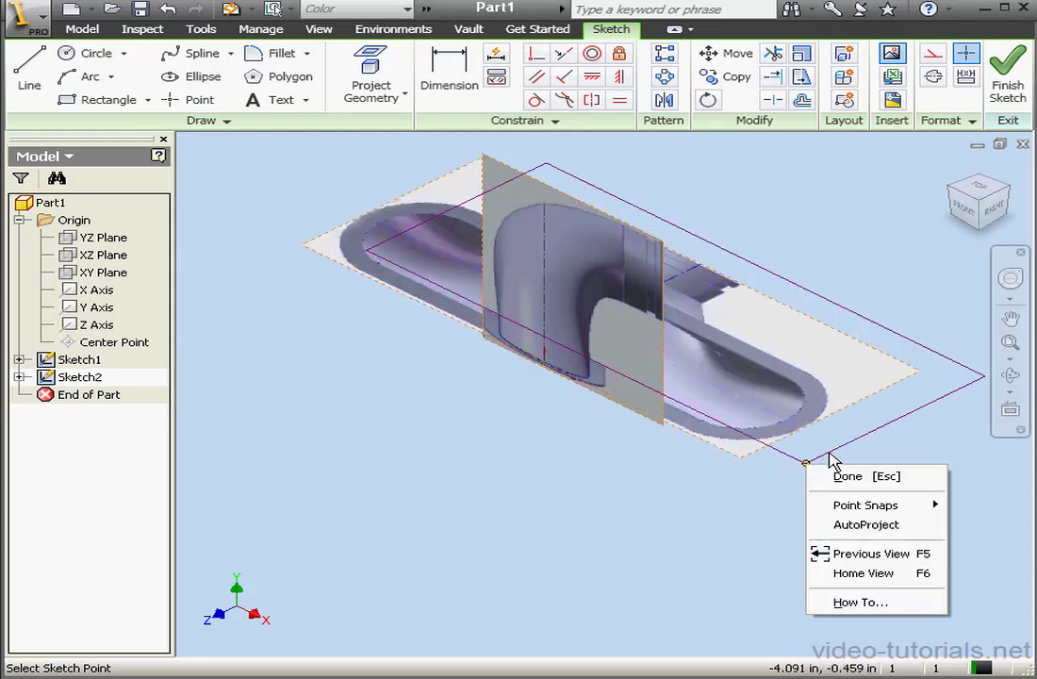
{"action": "left_click", "coordinate": [849, 475]}
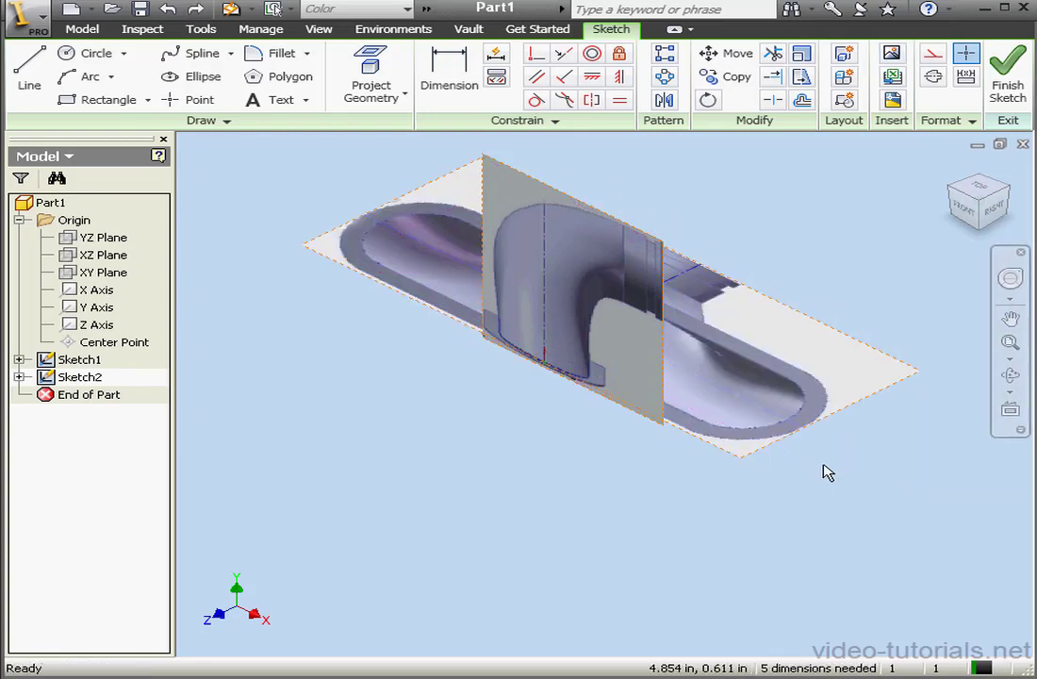
Scale bottom.jpg from its corner and drag it into line beneath the side image
{"action": "left_click_drag", "start_coordinate": [746, 460], "coordinate": [764, 294]}
{"action": "left_click_drag", "start_coordinate": [937, 287], "coordinate": [496, 408]}
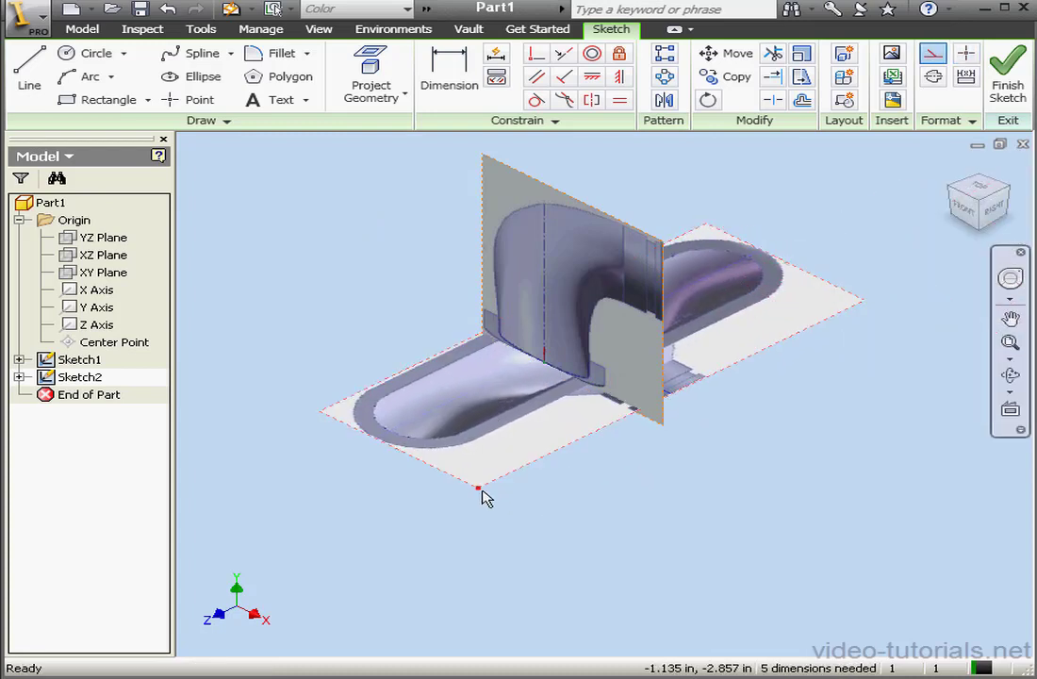
{"action": "mouse_move", "coordinate": [479, 490]}
{"action": "left_mouse_down"}
{"action": "mouse_move", "coordinate": [470, 519]}
{"action": "mouse_move", "coordinate": [439, 504]}
{"action": "mouse_move", "coordinate": [429, 510]}
{"action": "mouse_move", "coordinate": [441, 500]}
{"action": "left_mouse_up"}
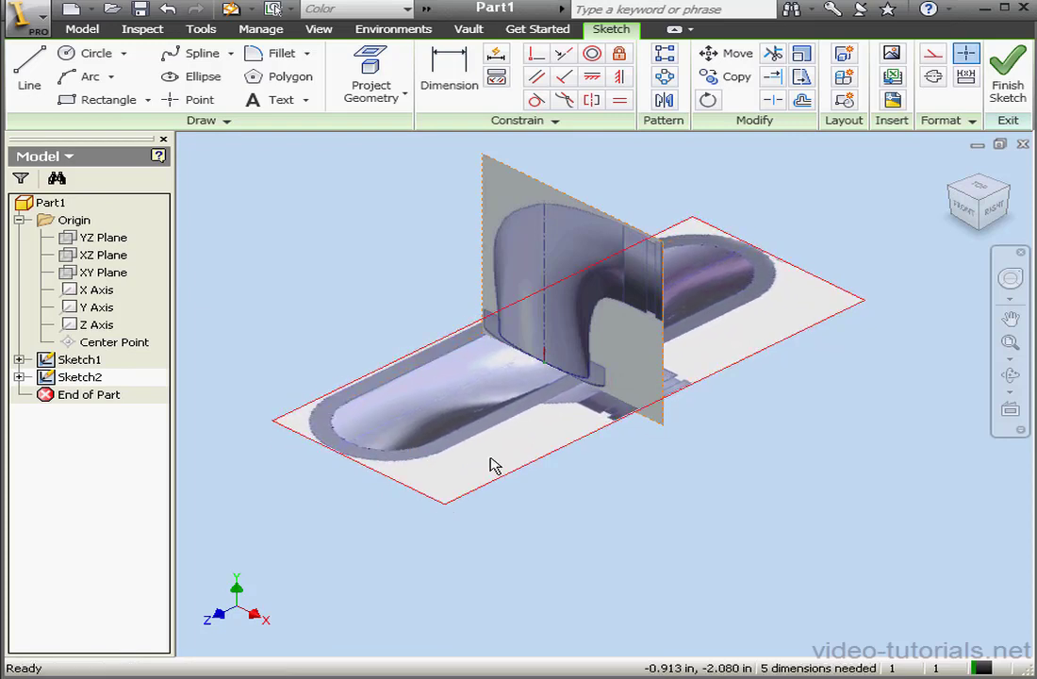
{"action": "left_click_drag", "start_coordinate": [512, 429], "coordinate": [516, 422]}
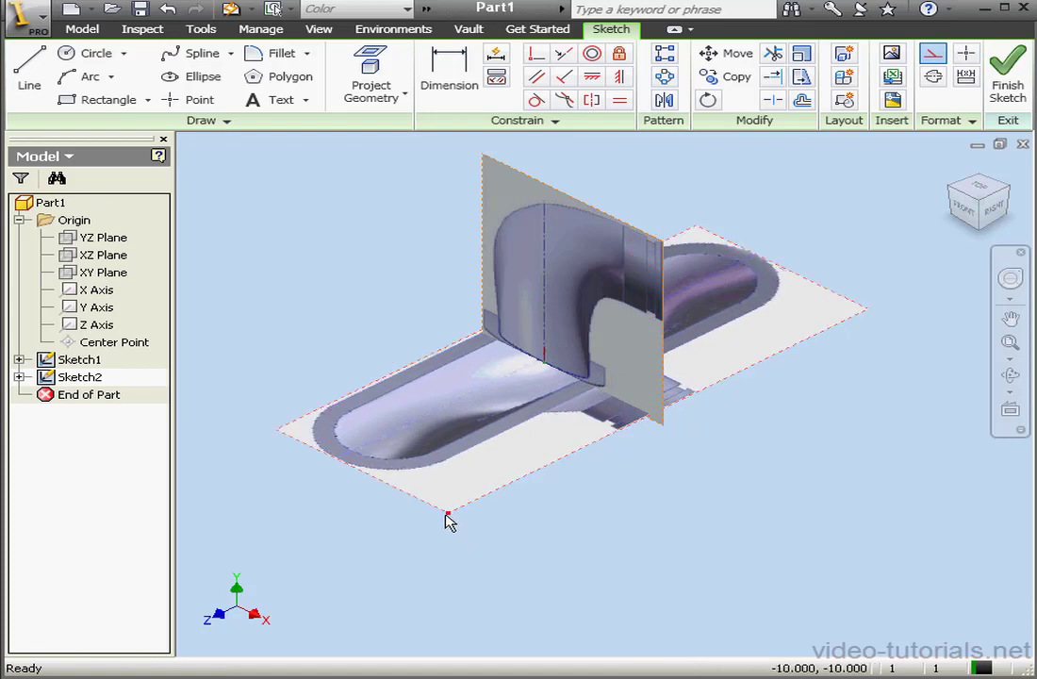
{"action": "mouse_move", "coordinate": [447, 519]}
{"action": "left_mouse_down"}
{"action": "mouse_move", "coordinate": [419, 518]}
{"action": "mouse_move", "coordinate": [432, 520]}
{"action": "left_mouse_up"}
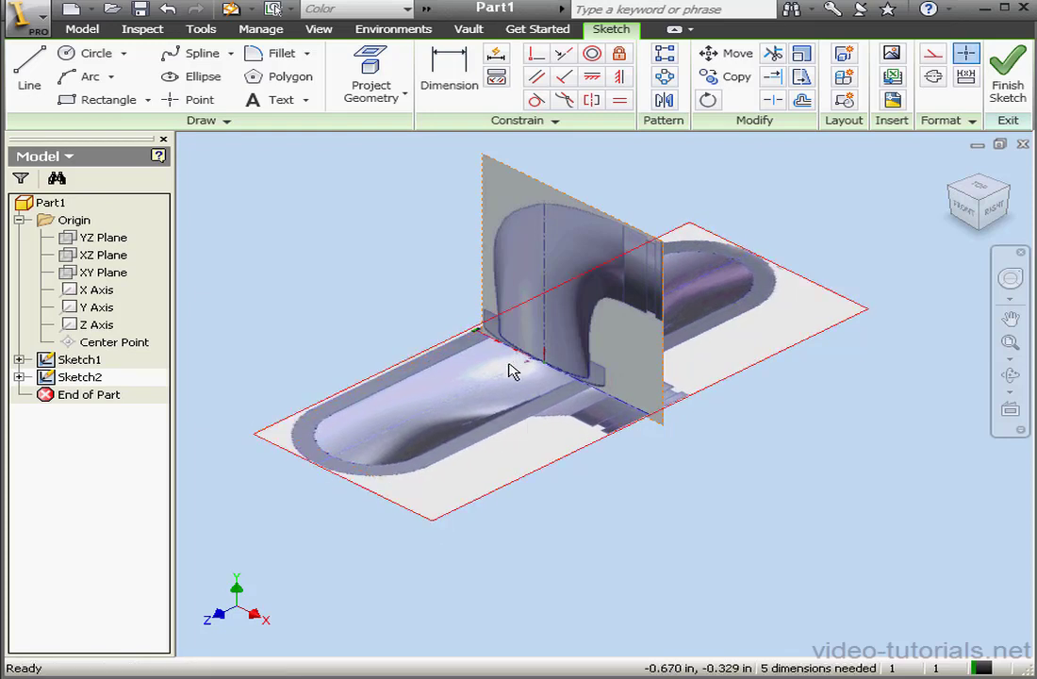
{"action": "left_click_drag", "start_coordinate": [512, 366], "coordinate": [523, 375]}
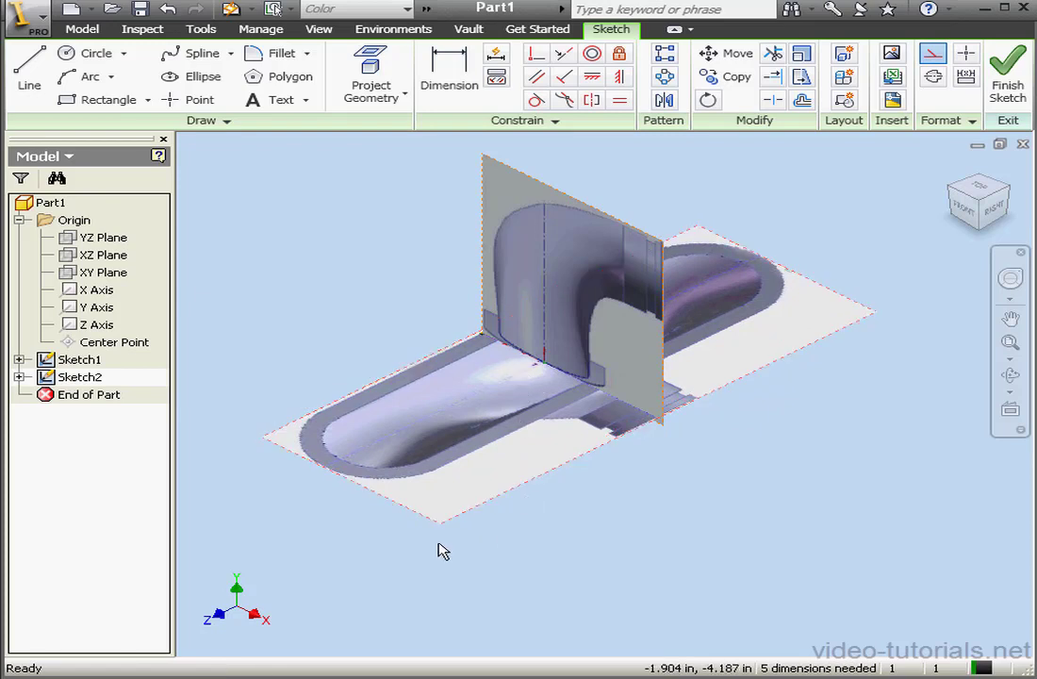
{"action": "left_click_drag", "start_coordinate": [441, 524], "coordinate": [424, 529]}
{"action": "left_click_drag", "start_coordinate": [489, 452], "coordinate": [508, 454]}
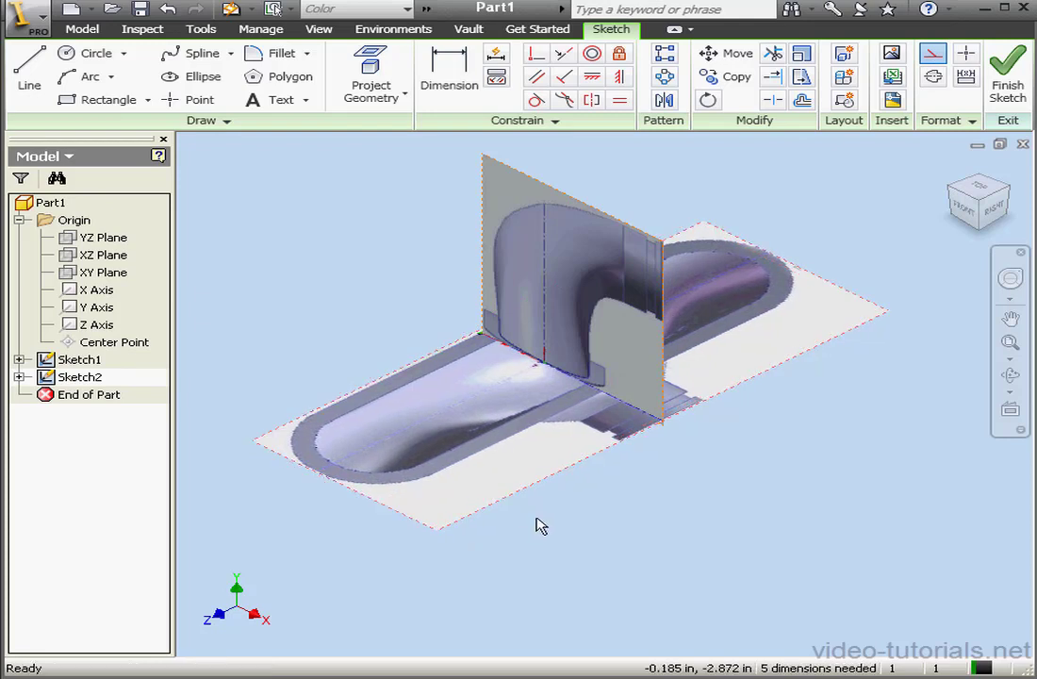
Finish Sketch2 and start a new sketch on the YZ Plane
{"action": "left_click", "coordinate": [1008, 68]}
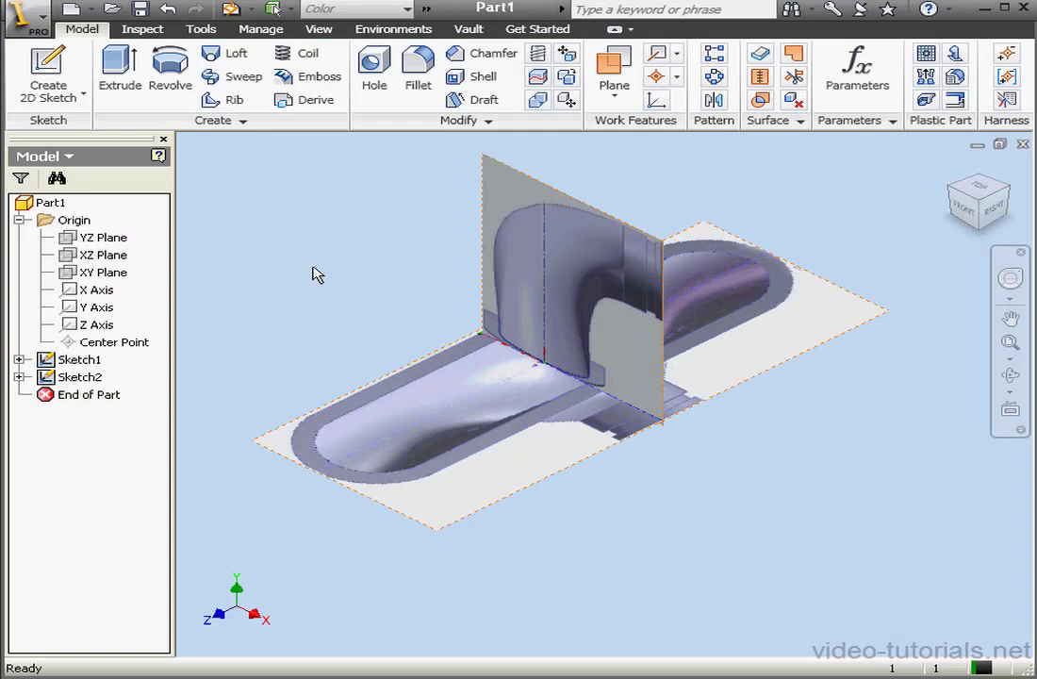
{"action": "right_click", "coordinate": [95, 238]}
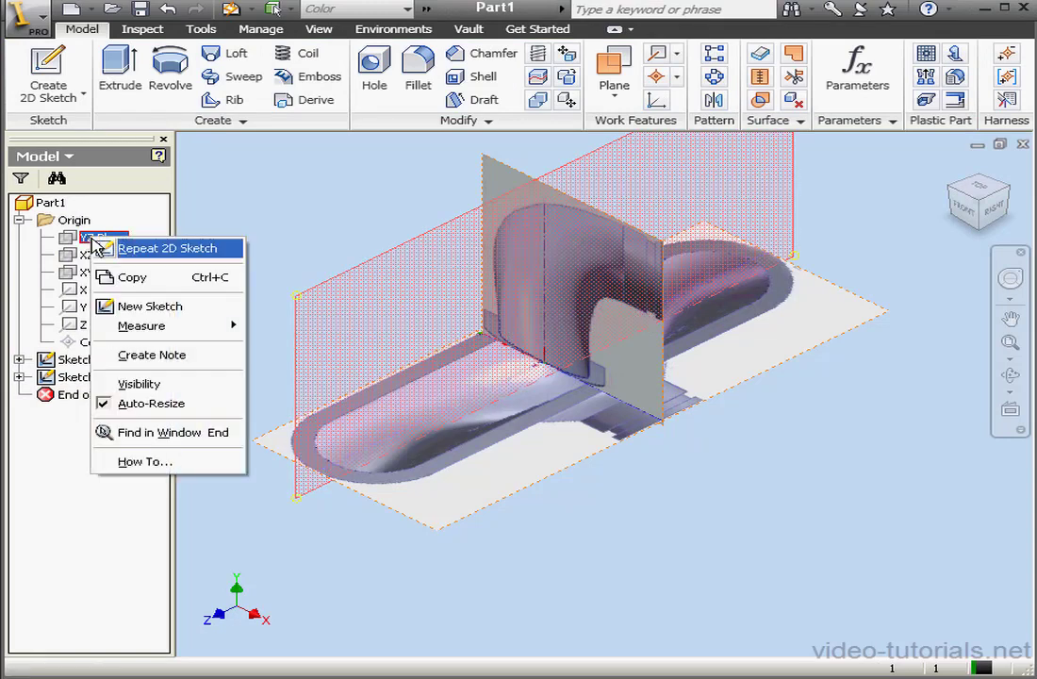
{"action": "left_click", "coordinate": [142, 307]}
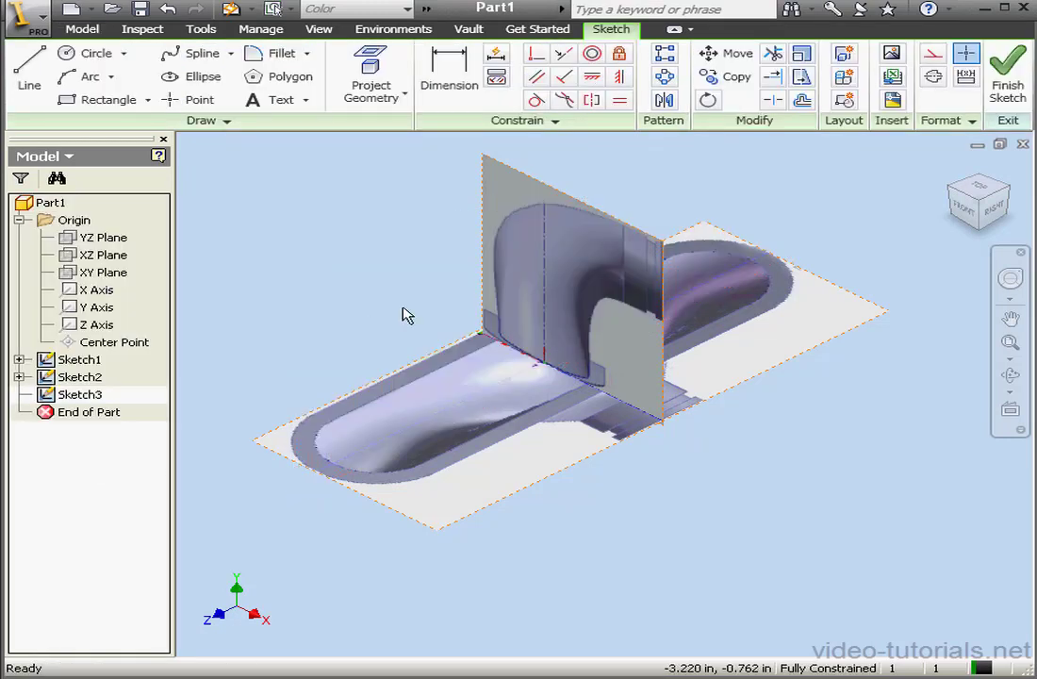
Insert front.jpg and place a single copy on the YZ sketch
{"action": "left_click", "coordinate": [891, 52]}
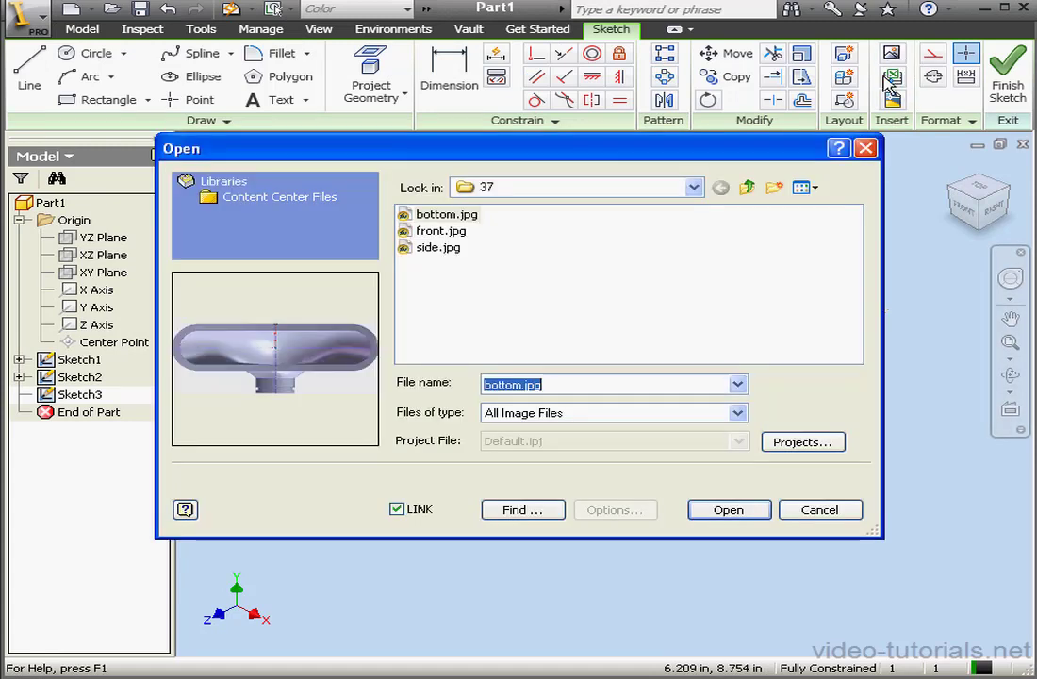
{"action": "left_click", "coordinate": [460, 234]}
{"action": "left_click", "coordinate": [758, 517]}
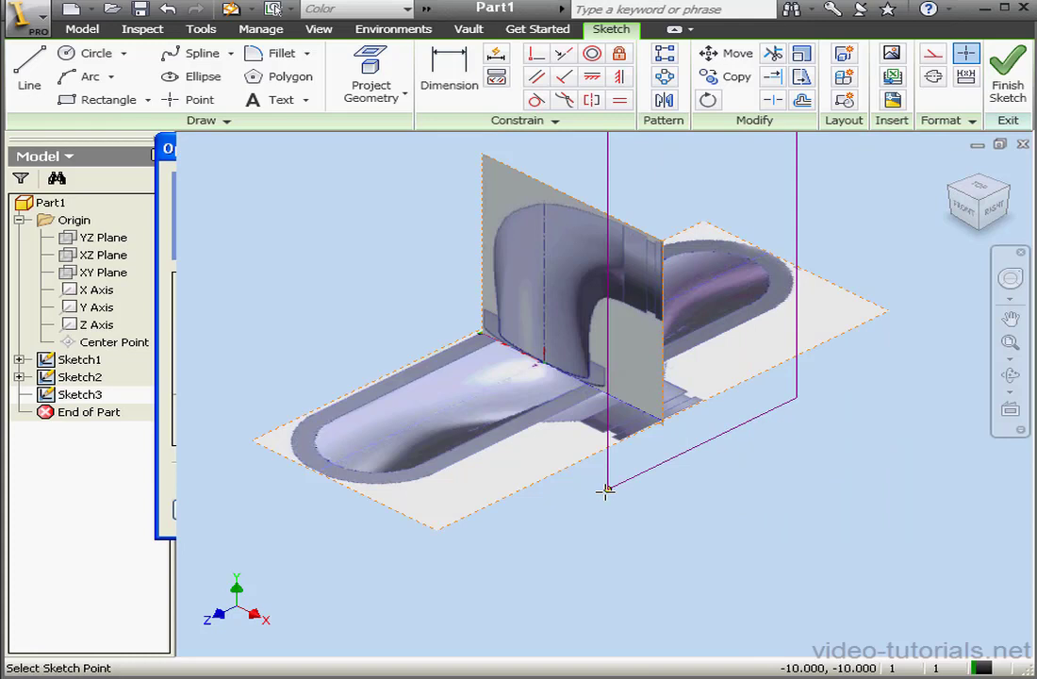
{"action": "left_click", "coordinate": [710, 631]}
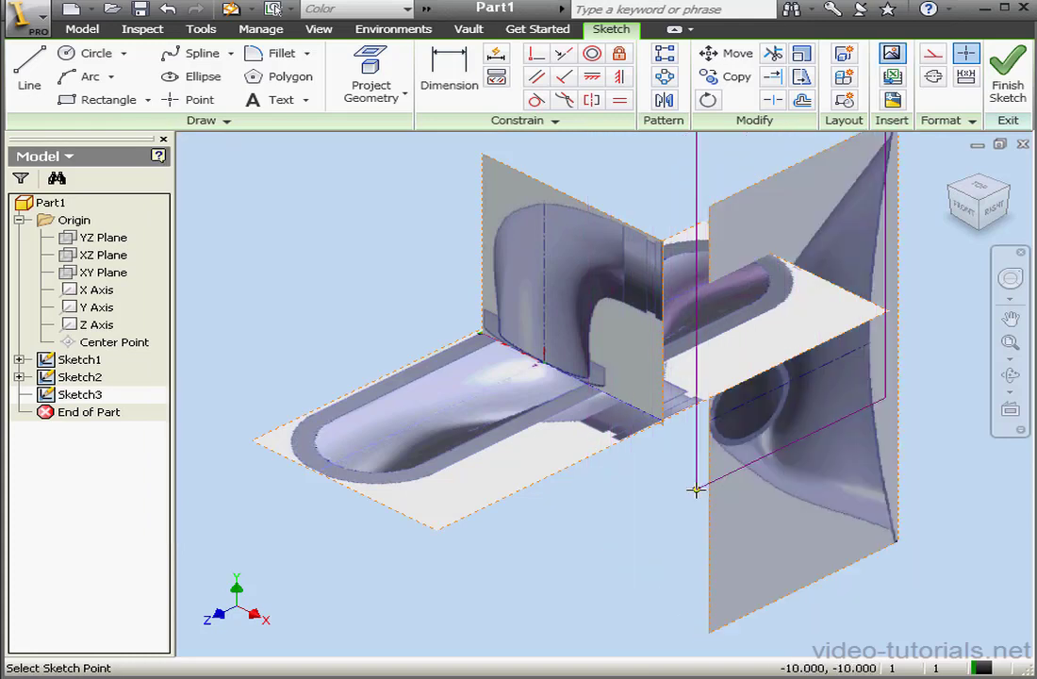
{"action": "right_click", "coordinate": [753, 416]}
{"action": "left_click", "coordinate": [802, 430]}
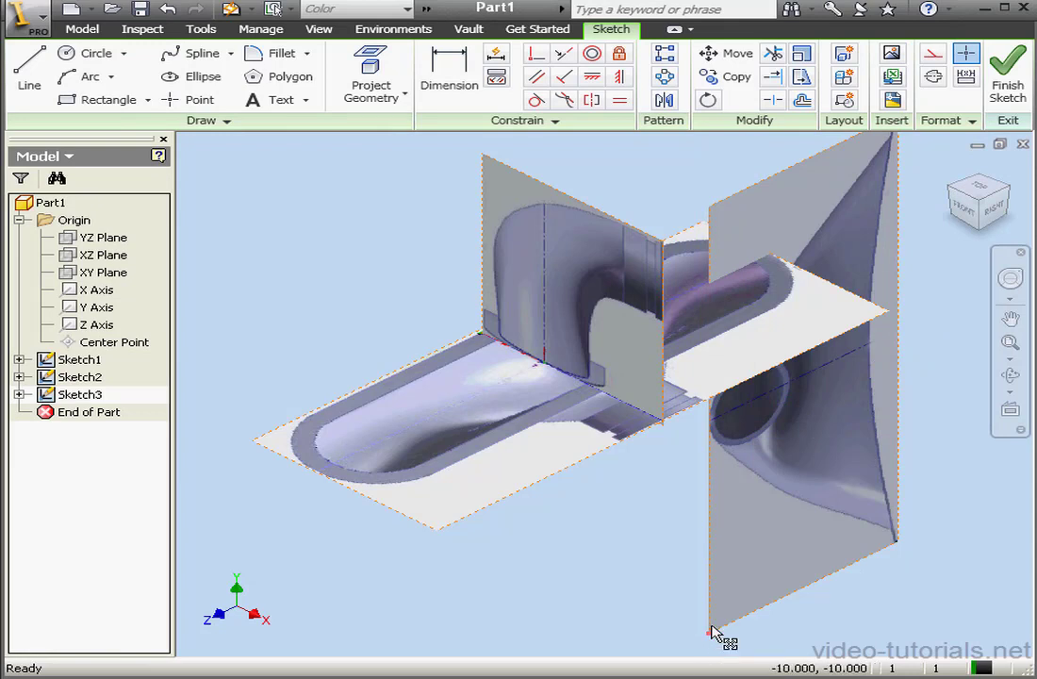
Drag the front image's corner, then view the sketch from the RIGHT side, zoomed in
{"action": "left_click_drag", "start_coordinate": [713, 626], "coordinate": [345, 302]}
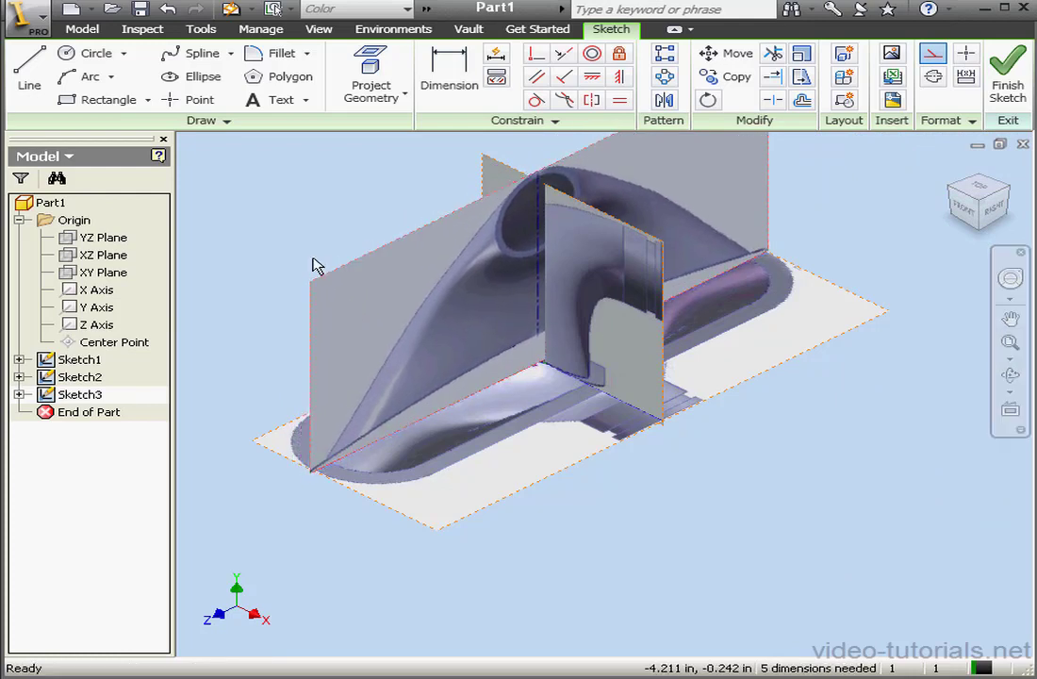
{"action": "left_click", "coordinate": [998, 214]}
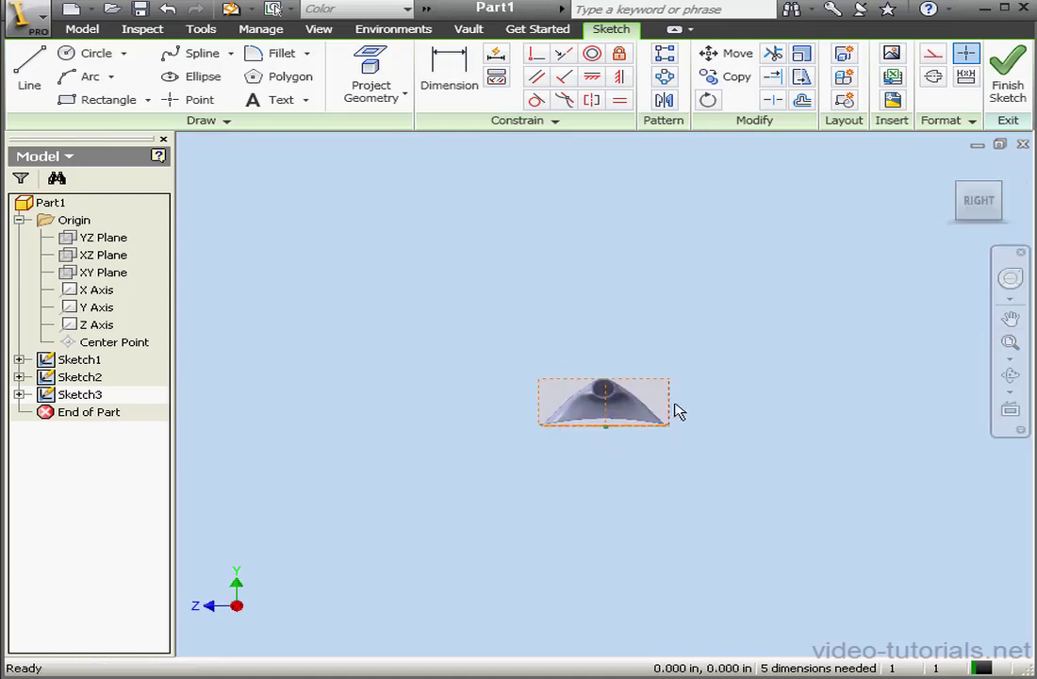
{"action": "scroll", "coordinate": [600, 446], "scroll_direction": "up", "scroll_amount": 5}
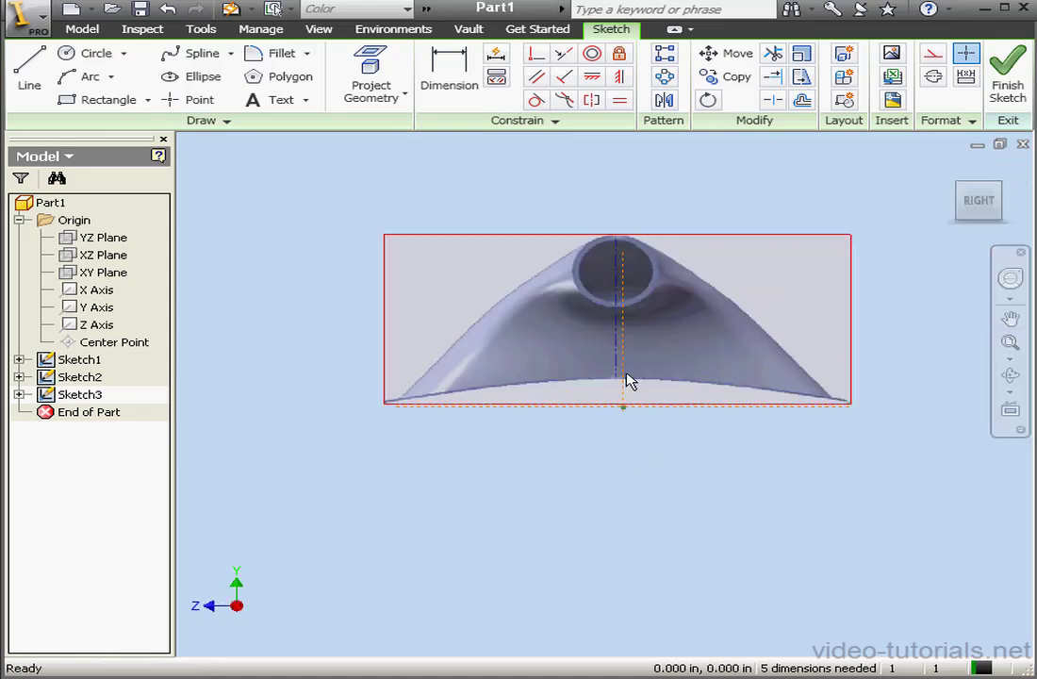
{"action": "scroll", "coordinate": [645, 336], "scroll_direction": "up", "scroll_amount": 3}
{"action": "scroll", "coordinate": [651, 325], "scroll_direction": "down", "scroll_amount": 3}
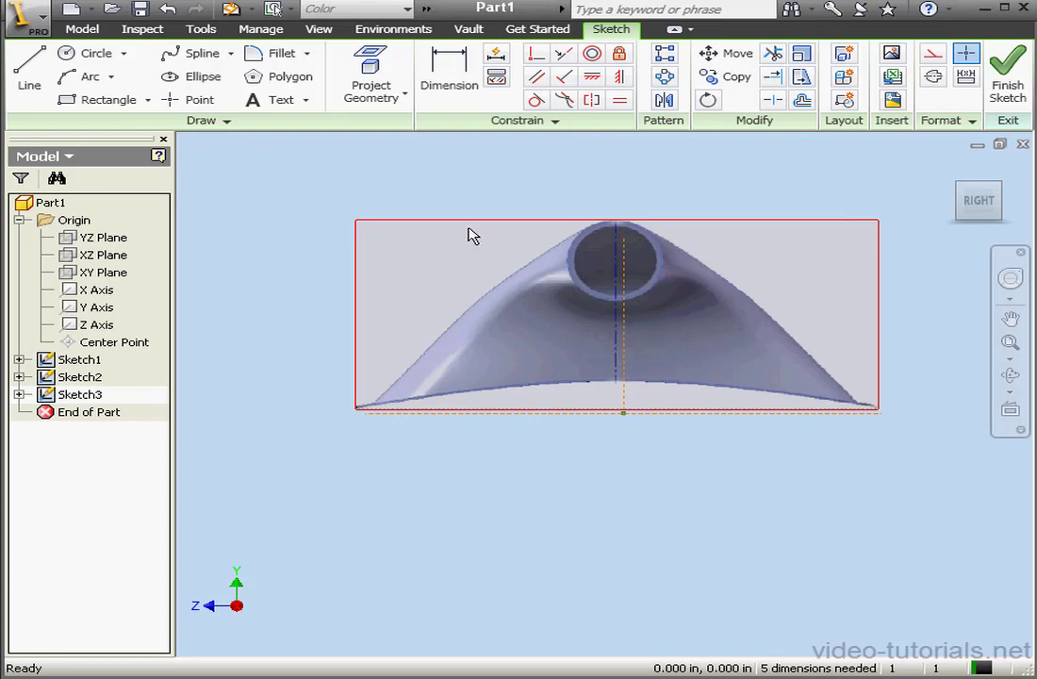
Resize and shift front.jpg so its base sits on the origin line, centred on the centerline
{"action": "mouse_move", "coordinate": [360, 224]}
{"action": "left_mouse_down"}
{"action": "mouse_move", "coordinate": [374, 218]}
{"action": "mouse_move", "coordinate": [355, 227]}
{"action": "left_mouse_up"}
{"action": "left_click_drag", "start_coordinate": [479, 298], "coordinate": [501, 311]}
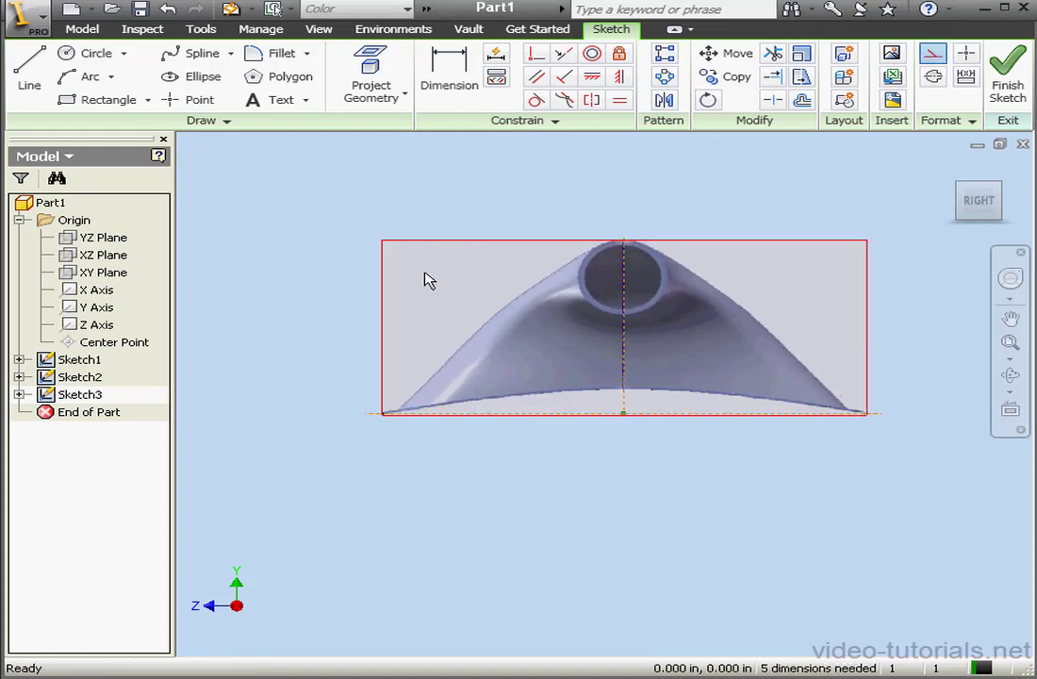
{"action": "left_click_drag", "start_coordinate": [383, 241], "coordinate": [384, 232]}
{"action": "mouse_move", "coordinate": [500, 317]}
{"action": "left_mouse_down"}
{"action": "mouse_move", "coordinate": [486, 320]}
{"action": "mouse_move", "coordinate": [502, 324]}
{"action": "left_mouse_up"}
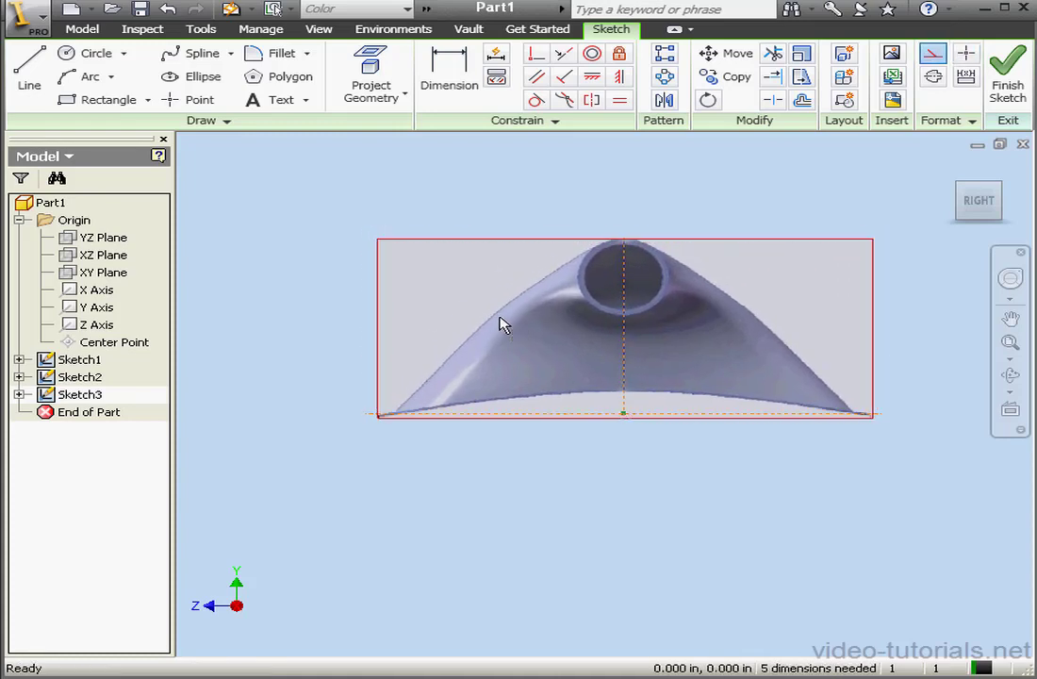
Orbit to check the three image planes line up, then finish Sketch3
{"action": "left_click", "coordinate": [1012, 378]}
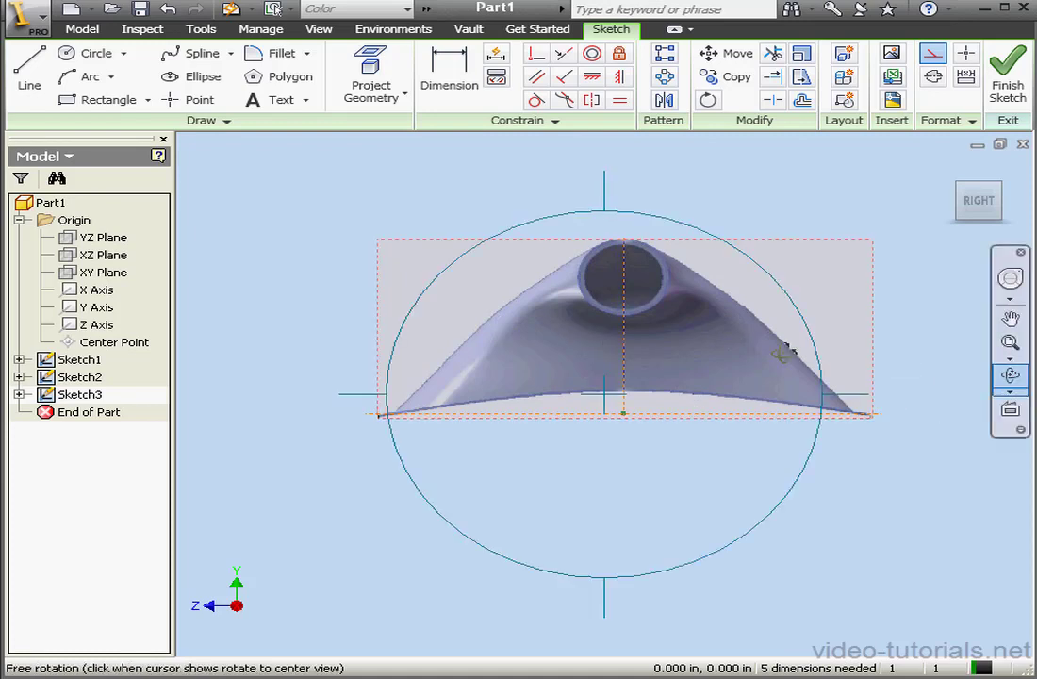
{"action": "left_click_drag", "start_coordinate": [786, 351], "coordinate": [646, 415]}
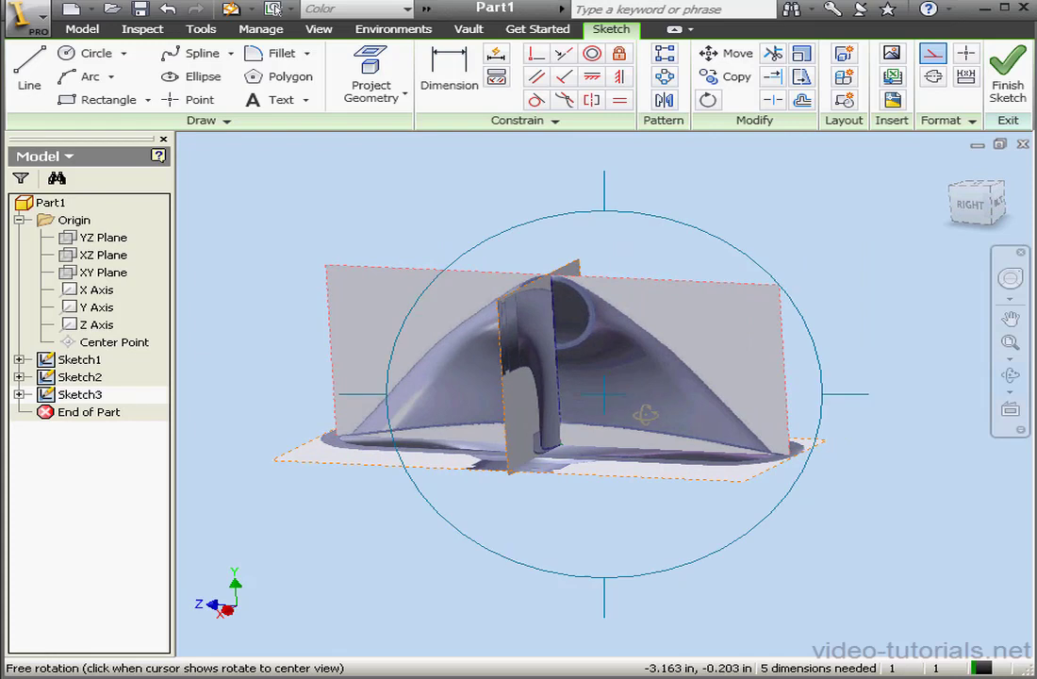
{"action": "left_click", "coordinate": [1010, 376]}
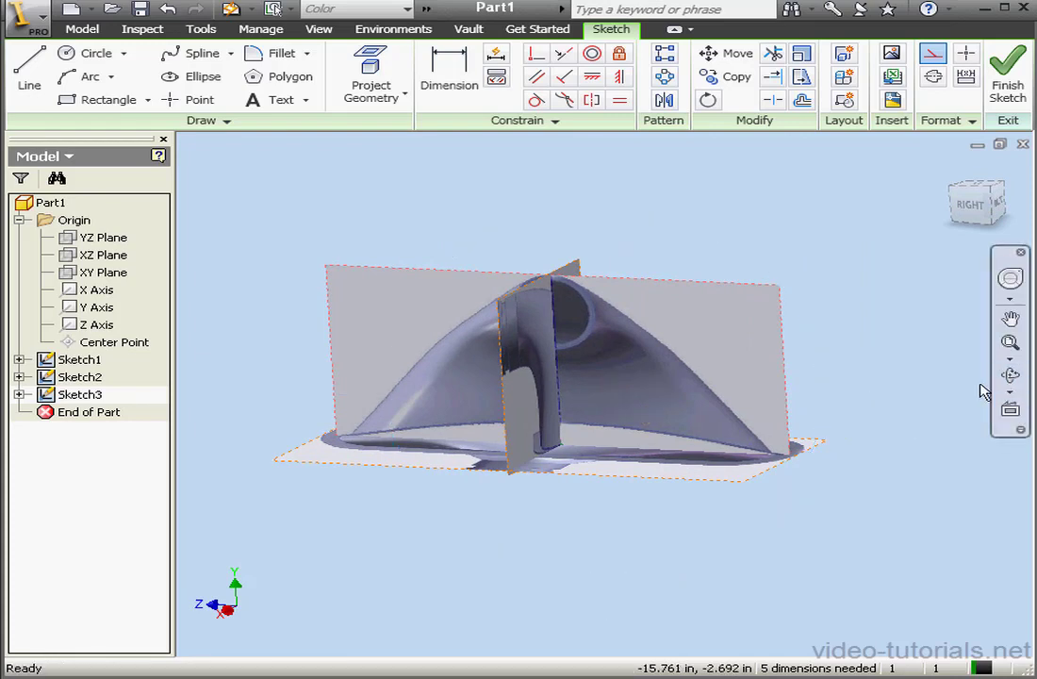
{"action": "left_click", "coordinate": [1009, 80]}
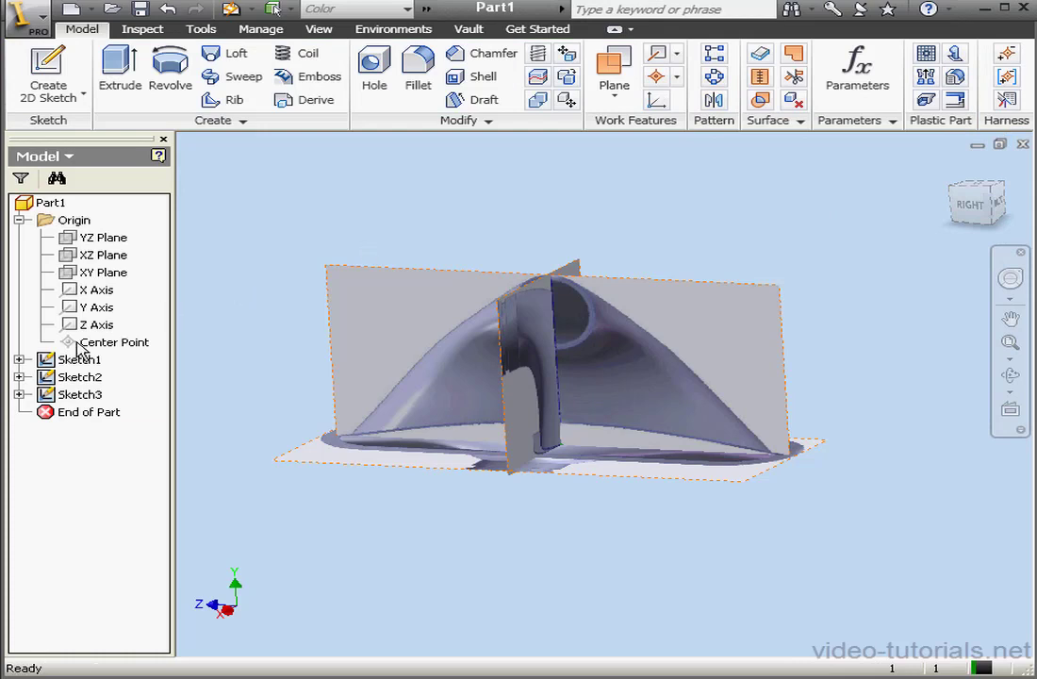
Reopen Sketch1 for editing and turn the view to FRONT, facing the side elbow image
{"action": "double_click", "coordinate": [54, 361]}
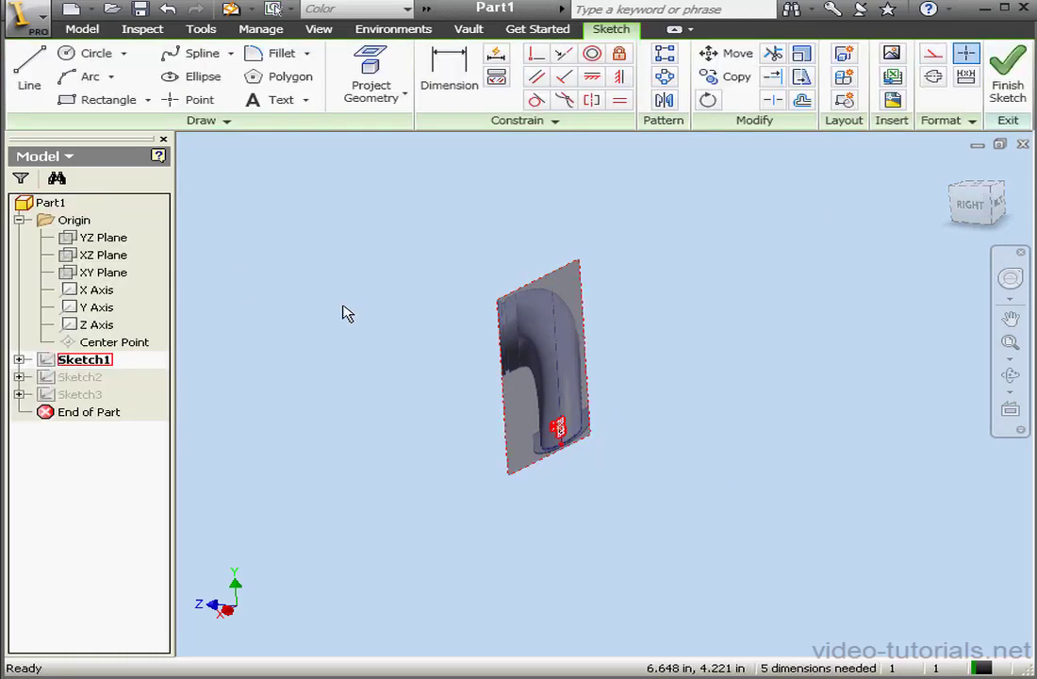
{"action": "left_click", "coordinate": [997, 211]}
{"action": "scroll", "coordinate": [662, 352], "scroll_direction": "down", "scroll_amount": 4}
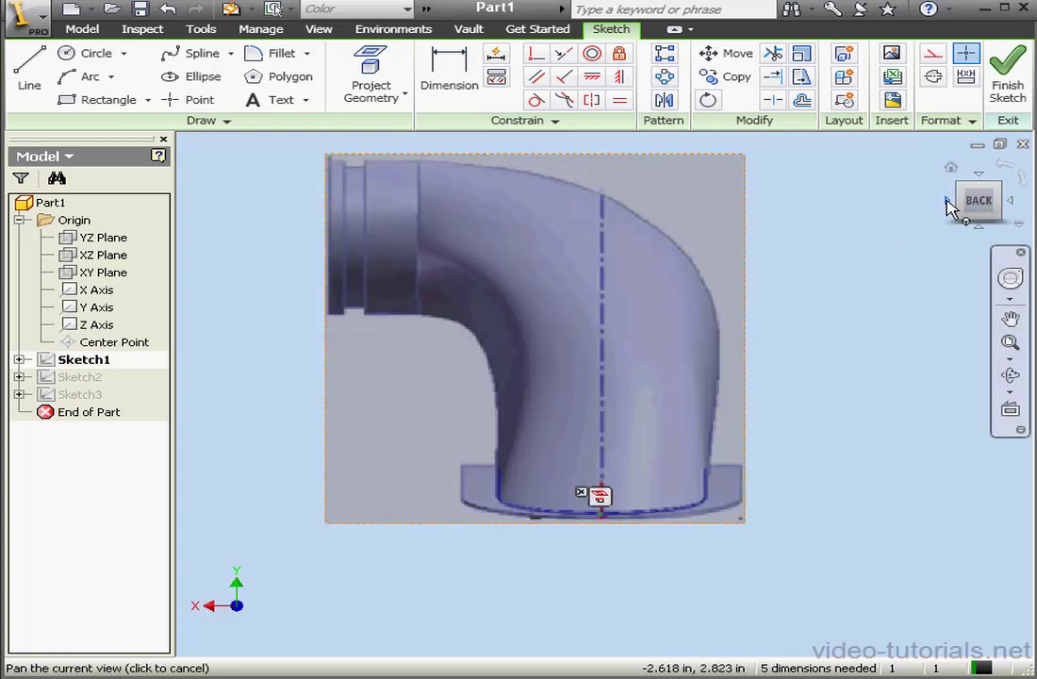
{"action": "left_click", "coordinate": [948, 202]}
{"action": "left_click", "coordinate": [953, 209]}
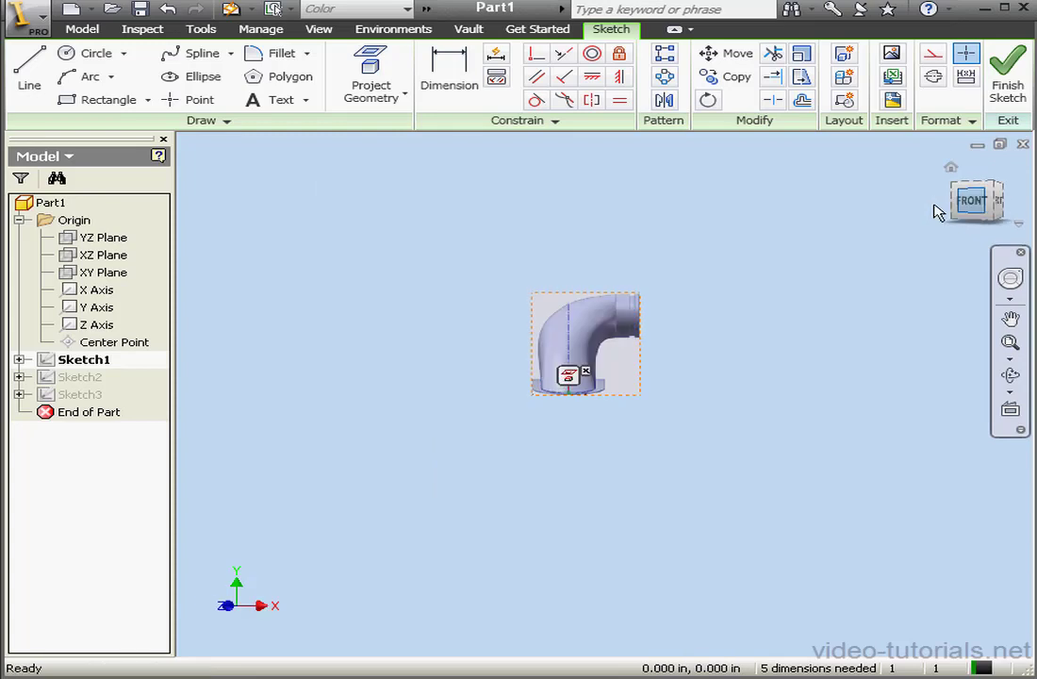
{"action": "scroll", "coordinate": [615, 331], "scroll_direction": "down", "scroll_amount": 5}
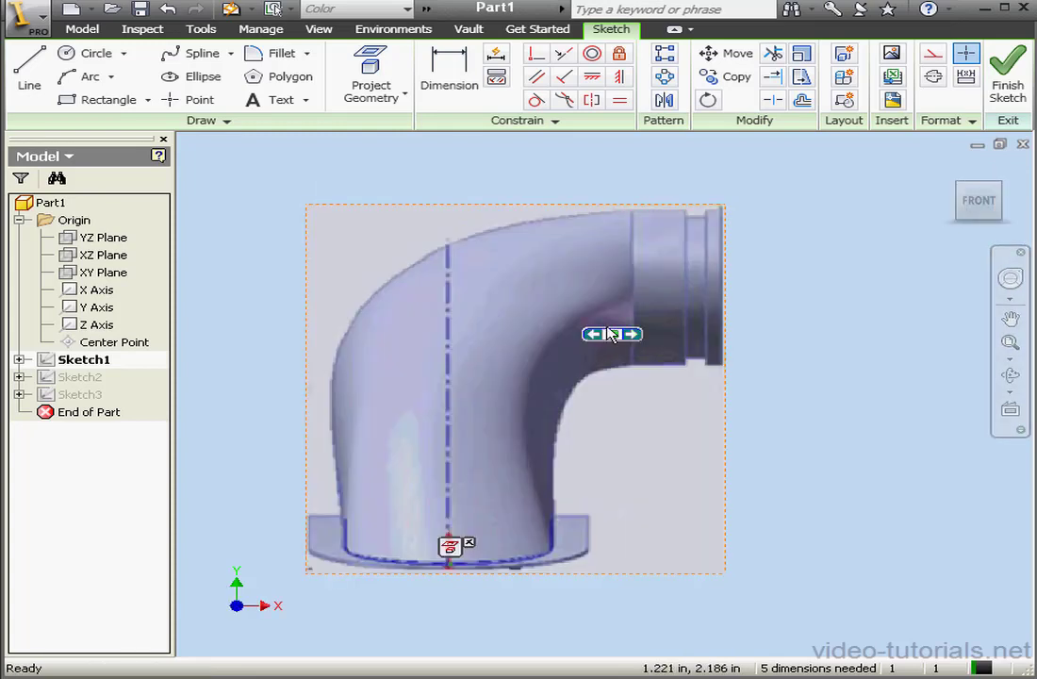
Draw a spline along the elbow's inner curve, from the flange top up to the bend's end
{"action": "left_click", "coordinate": [197, 54]}
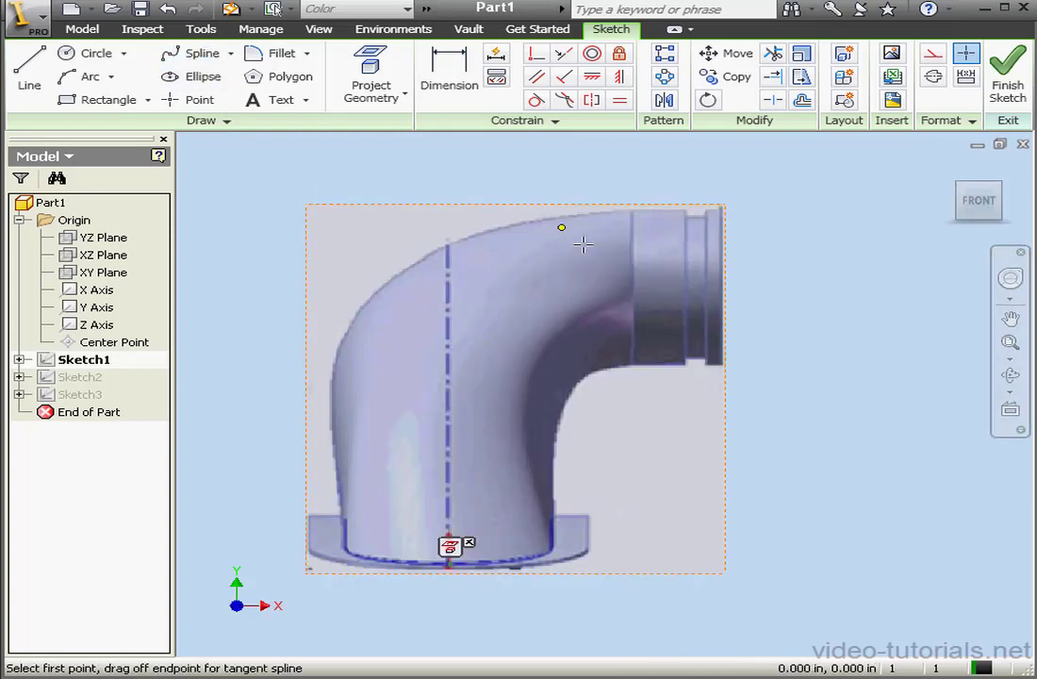
{"action": "left_click", "coordinate": [555, 515]}
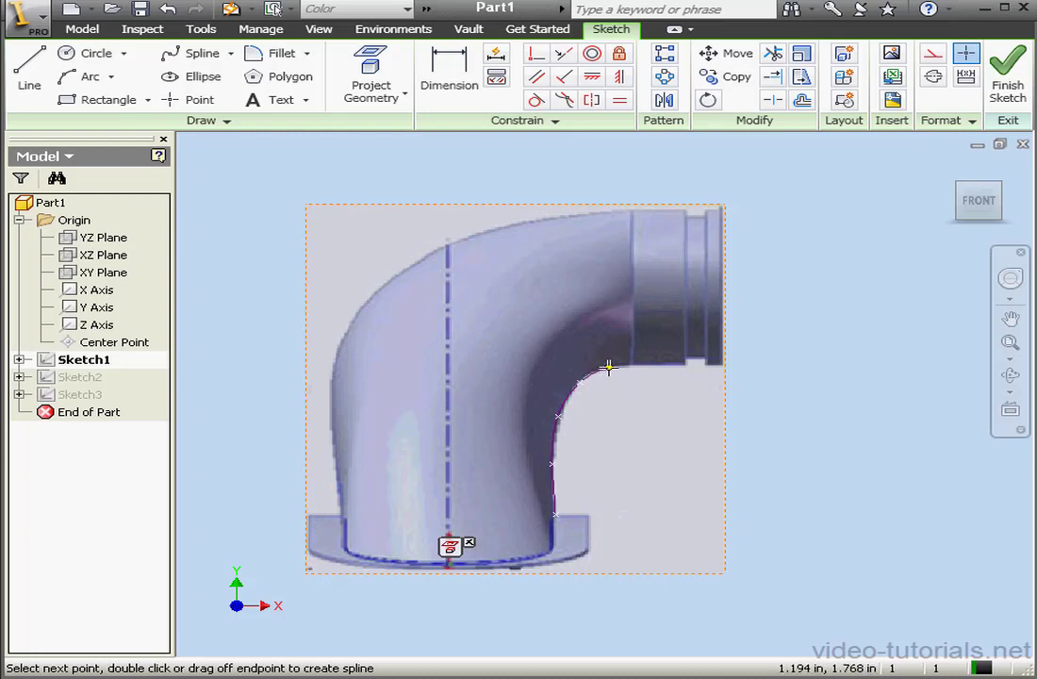
{"action": "left_click", "coordinate": [627, 368]}
{"action": "right_click", "coordinate": [634, 369]}
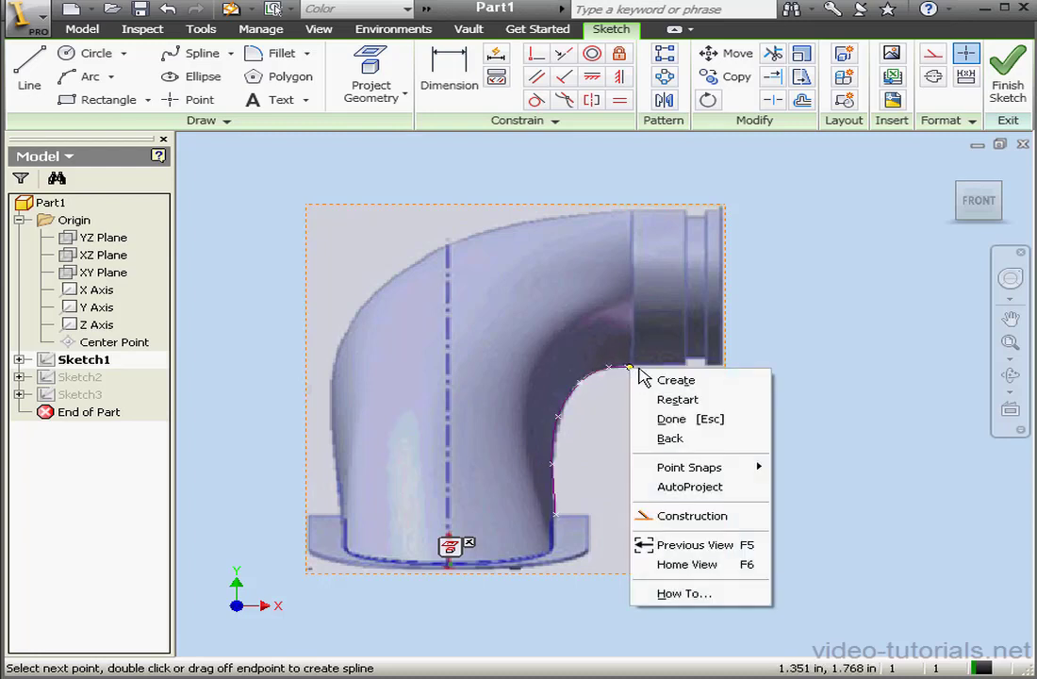
{"action": "left_click", "coordinate": [674, 377]}
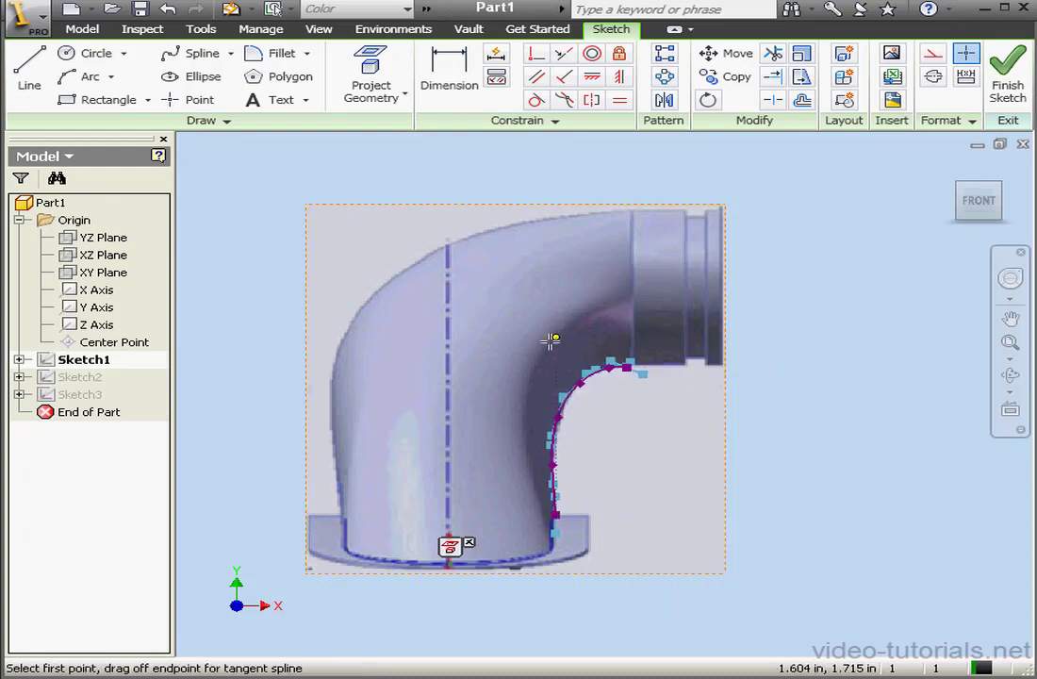
Trace a second spline along the elbow's outer curve, from the flange corner over the bend to the top
{"action": "left_click", "coordinate": [342, 513]}
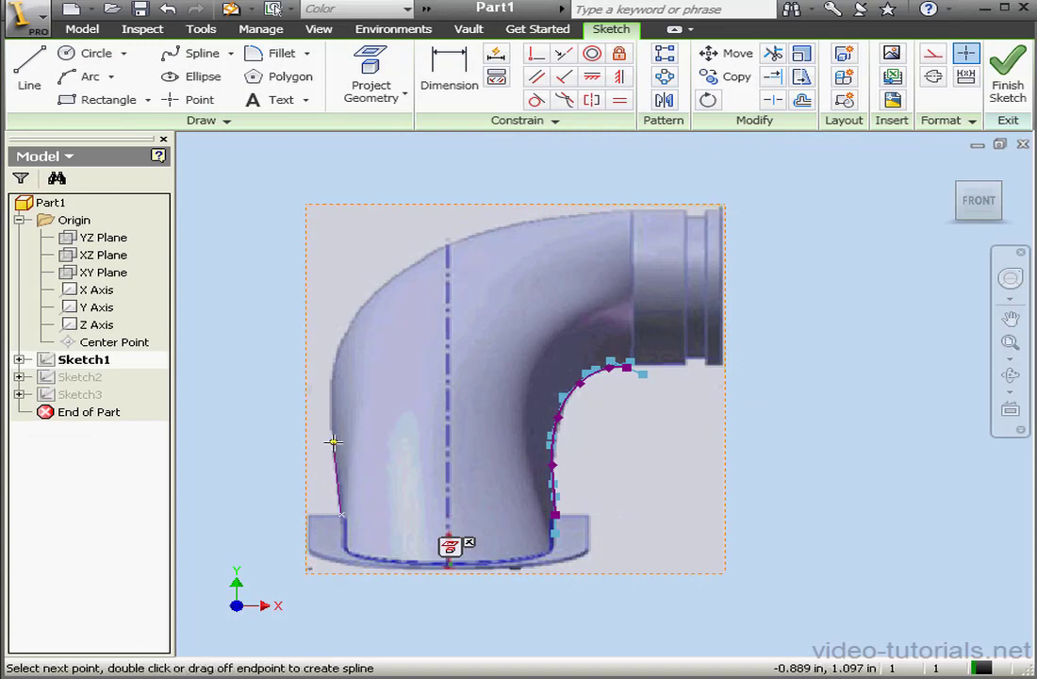
{"action": "left_click", "coordinate": [334, 441]}
{"action": "left_click", "coordinate": [340, 354]}
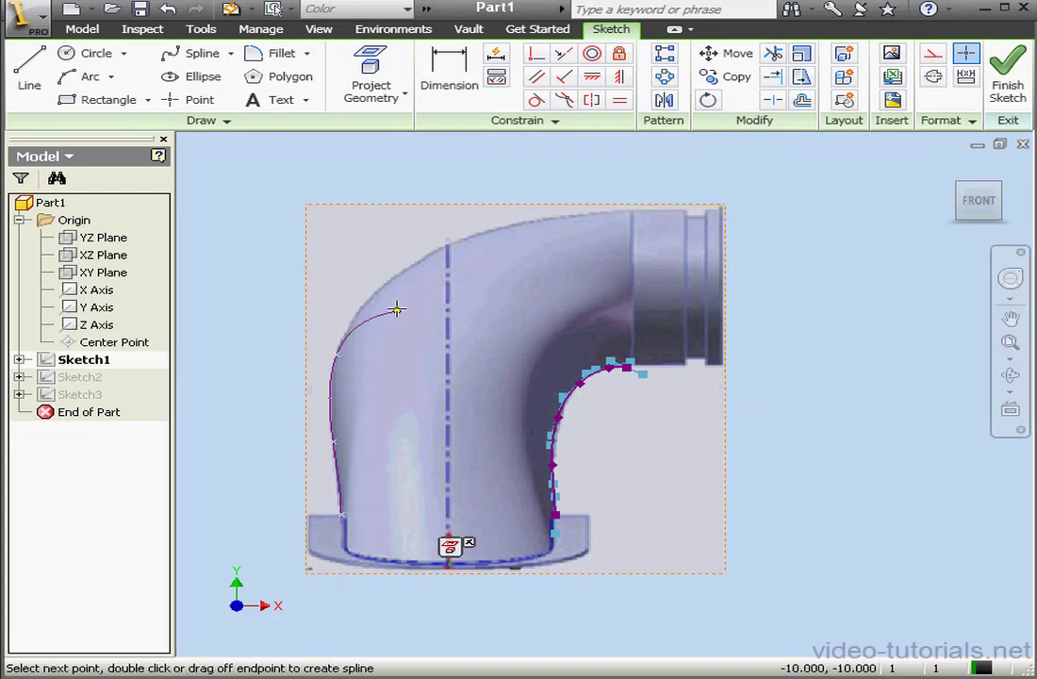
{"action": "left_click", "coordinate": [383, 287]}
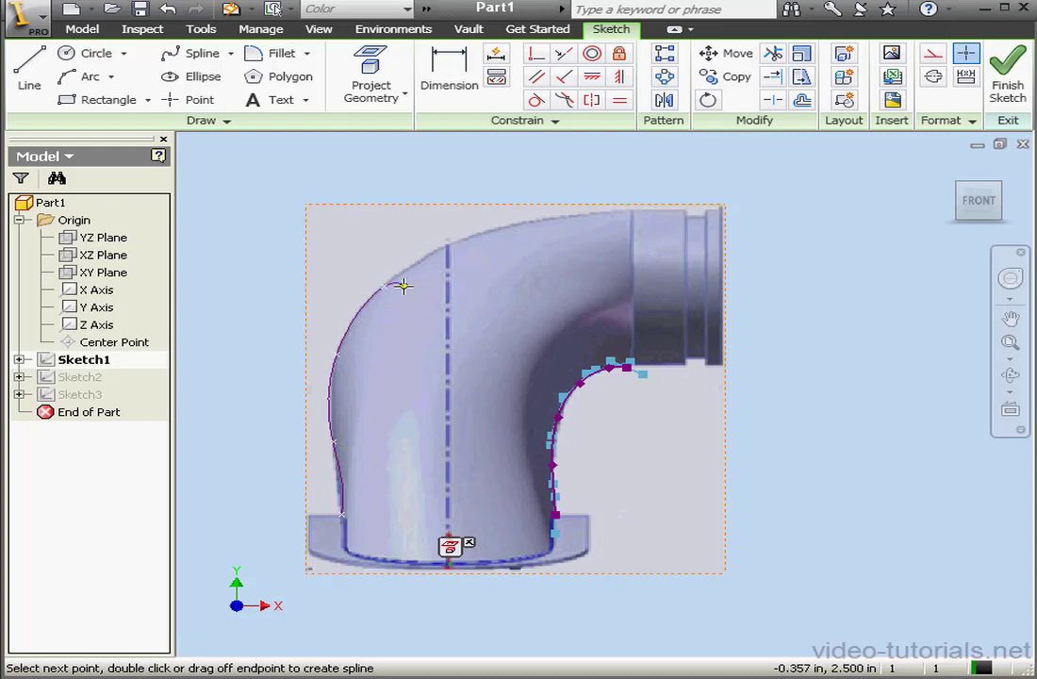
{"action": "left_click", "coordinate": [471, 235]}
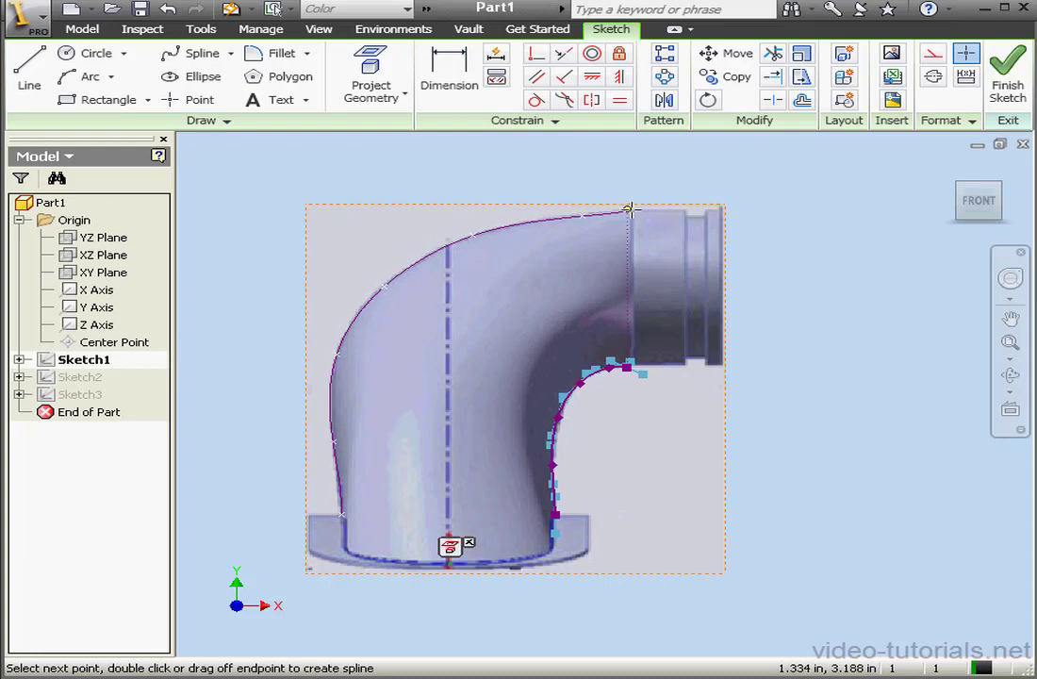
{"action": "right_click", "coordinate": [629, 209]}
{"action": "left_click", "coordinate": [701, 223]}
{"action": "right_click", "coordinate": [760, 180]}
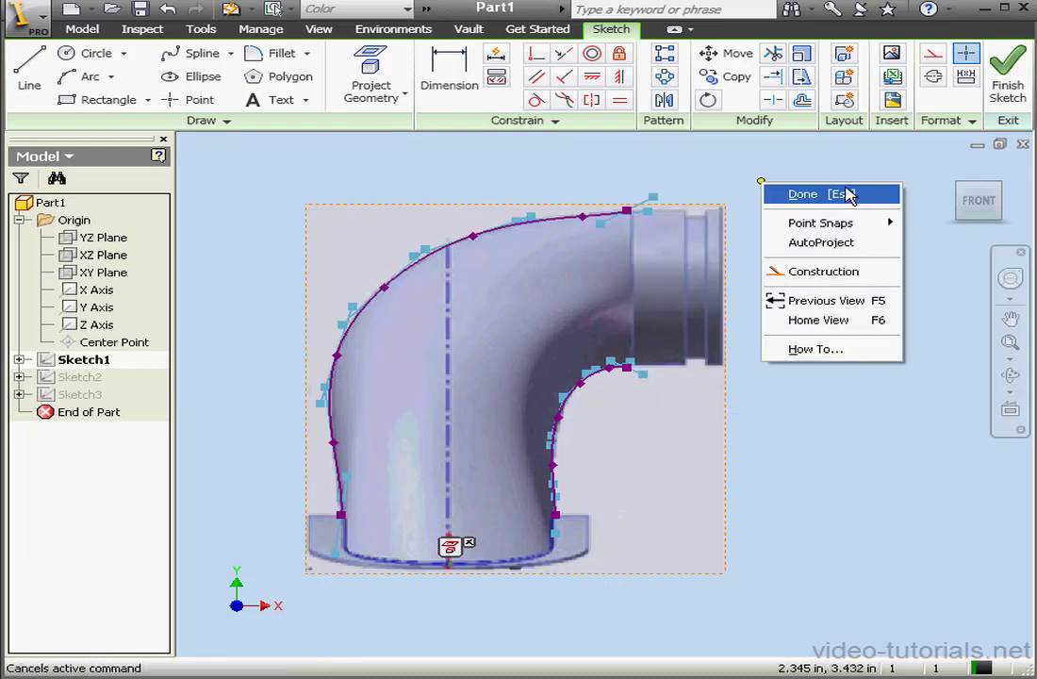
{"action": "left_click", "coordinate": [849, 194]}
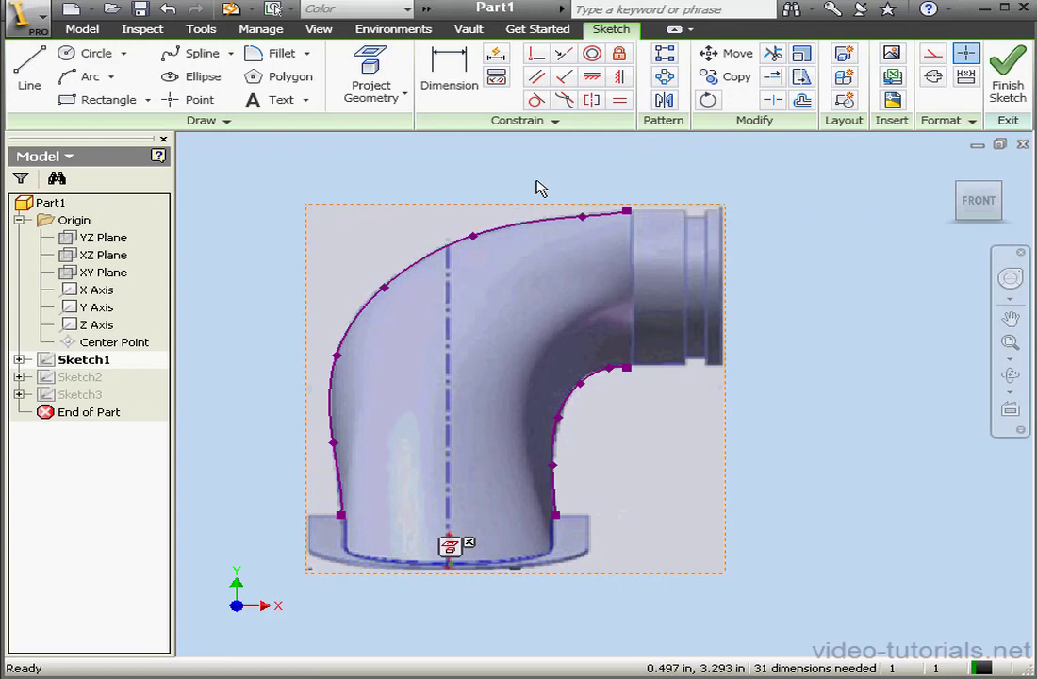
Drag the outer spline's fit point at the upper bend so the curve hugs the image outline
{"action": "left_click_drag", "start_coordinate": [384, 289], "coordinate": [413, 268]}
{"action": "left_click_drag", "start_coordinate": [393, 274], "coordinate": [383, 287]}
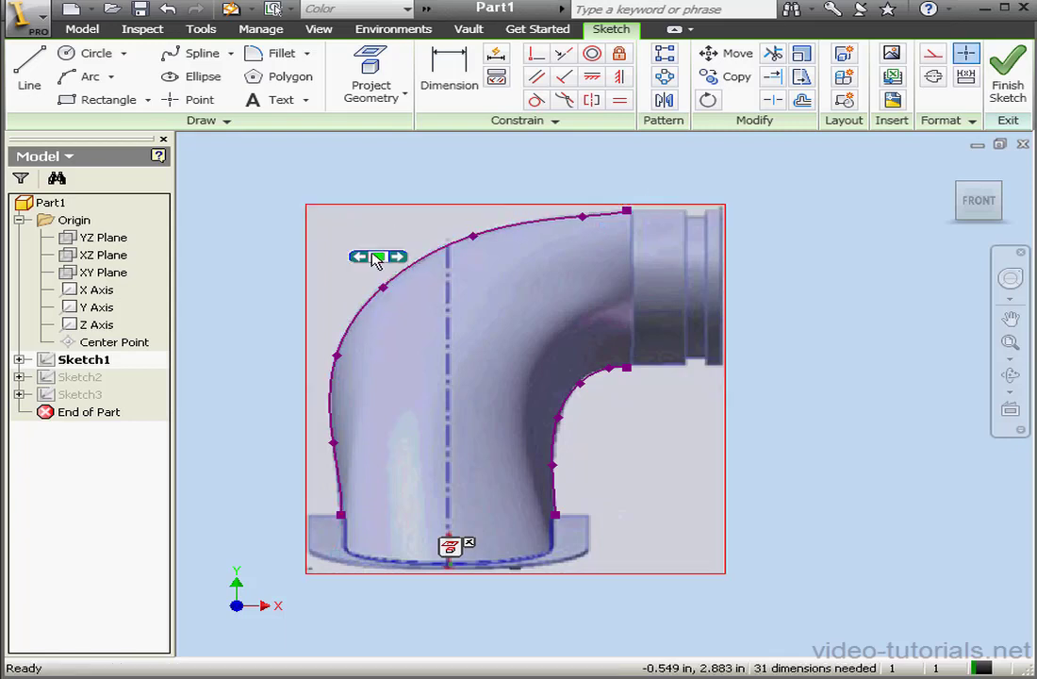